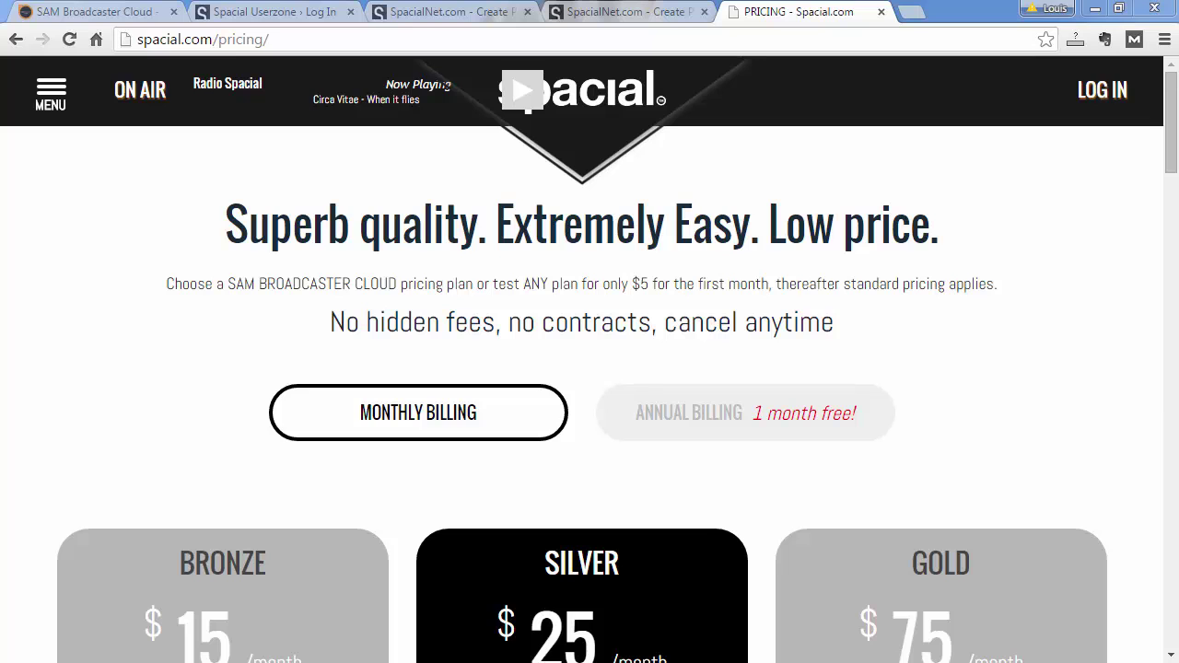
- Scroll the Spacial.com pricing page to compare Bronze, Silver and Gold features and external relay counts
drag(1174, 115, 1177, 207)
scroll(630, 330, down, 3)
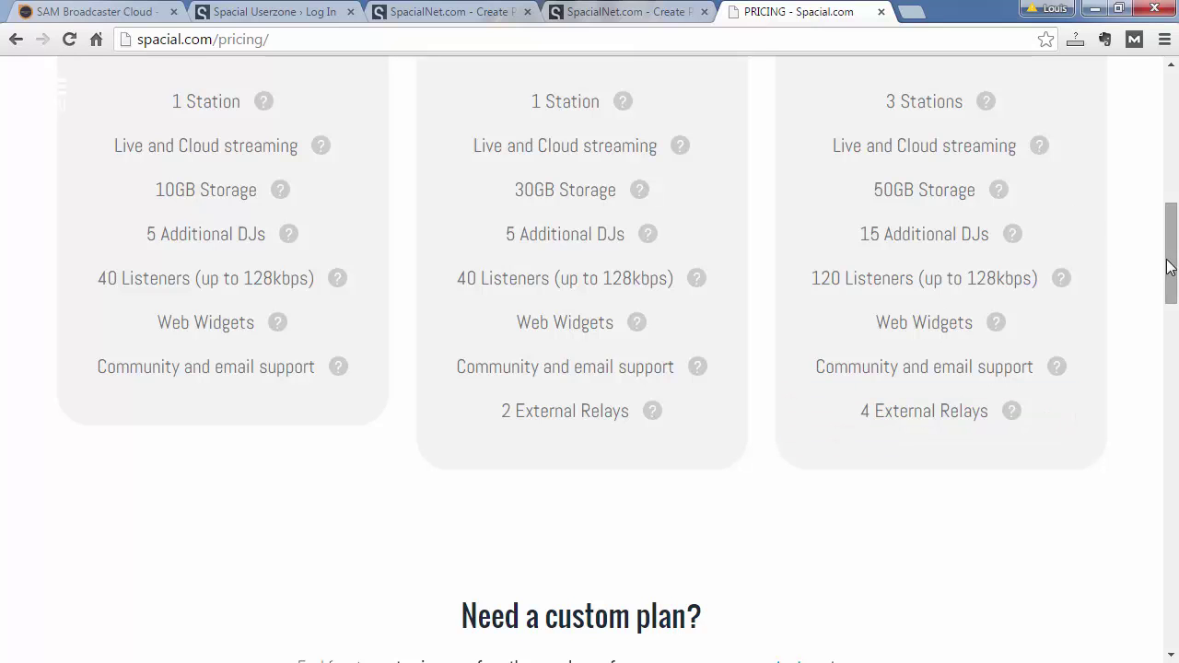
mouse_move(1171, 259)
mouse_down()
mouse_move(1170, 192)
mouse_move(1159, 260)
mouse_up()
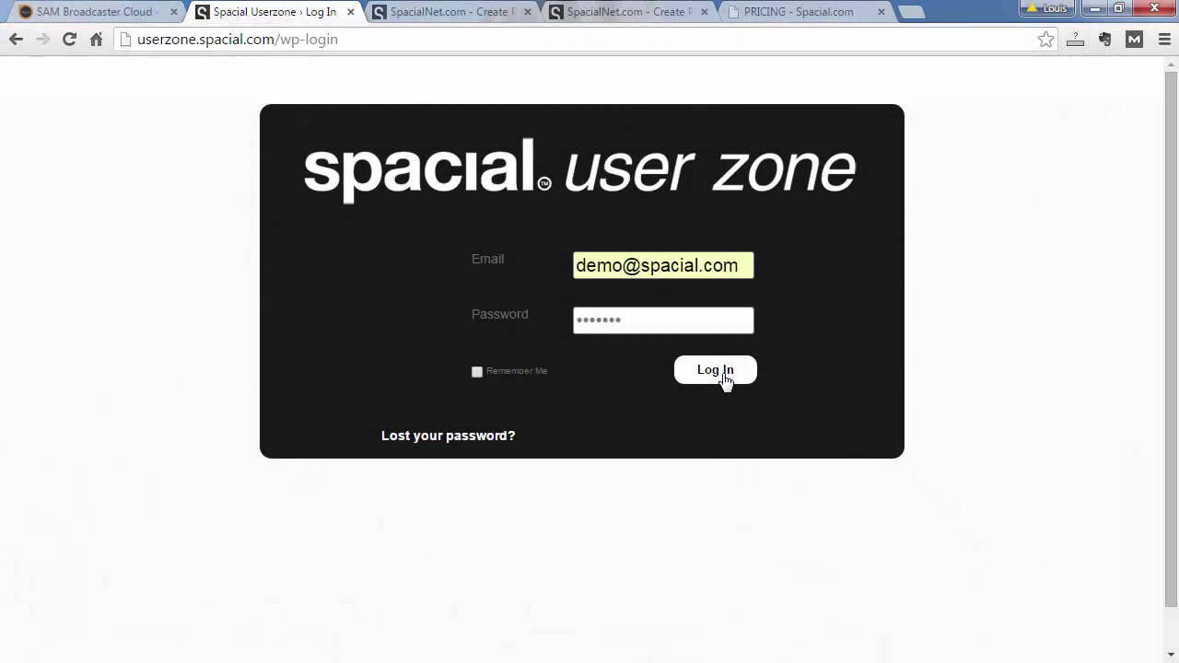
- Log in to Spacial User Zone and open Manage Station for SAM Cloud Hits from the Stations list
click(725, 372)
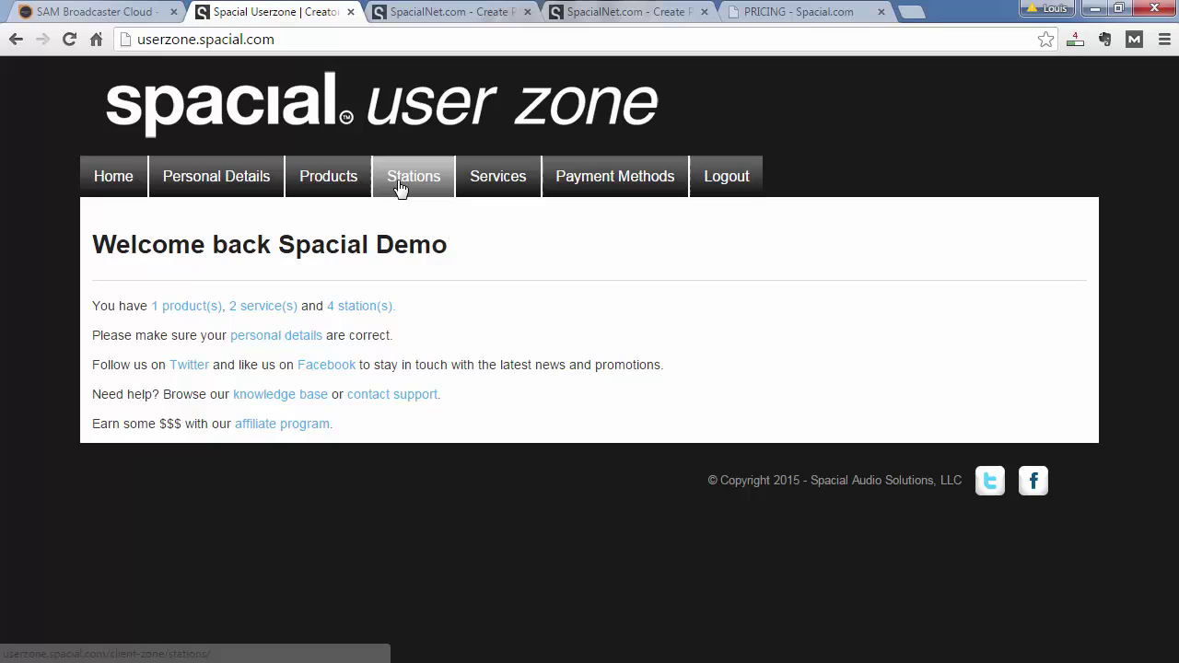
click(401, 188)
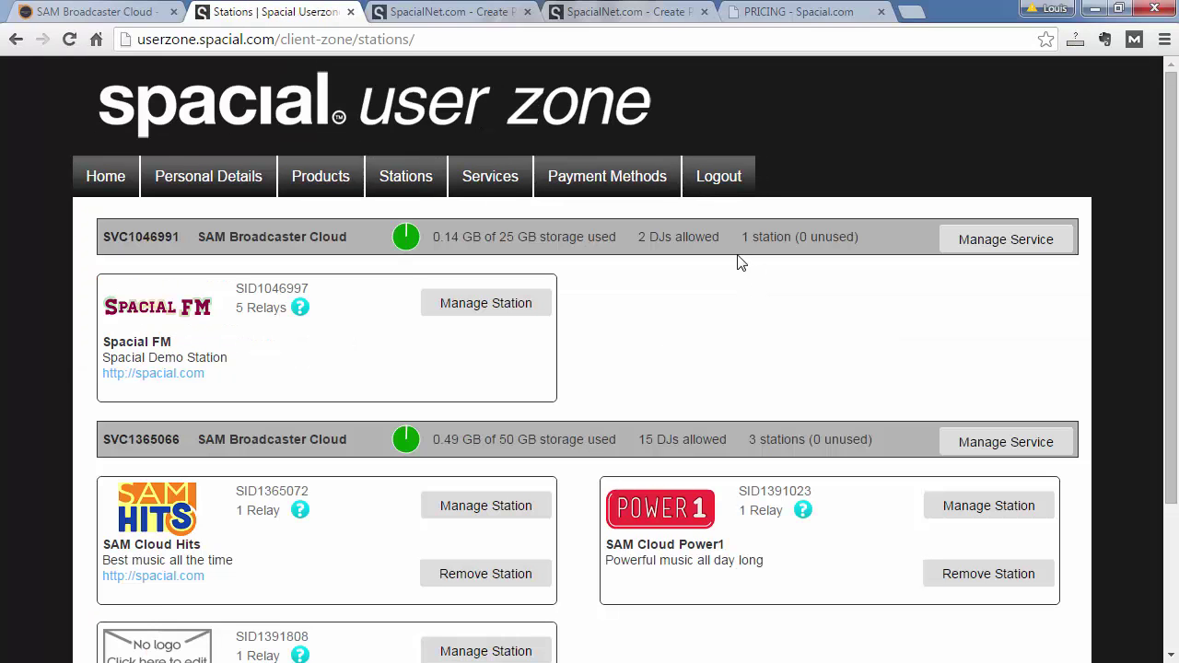
scroll(740, 260, down, 2)
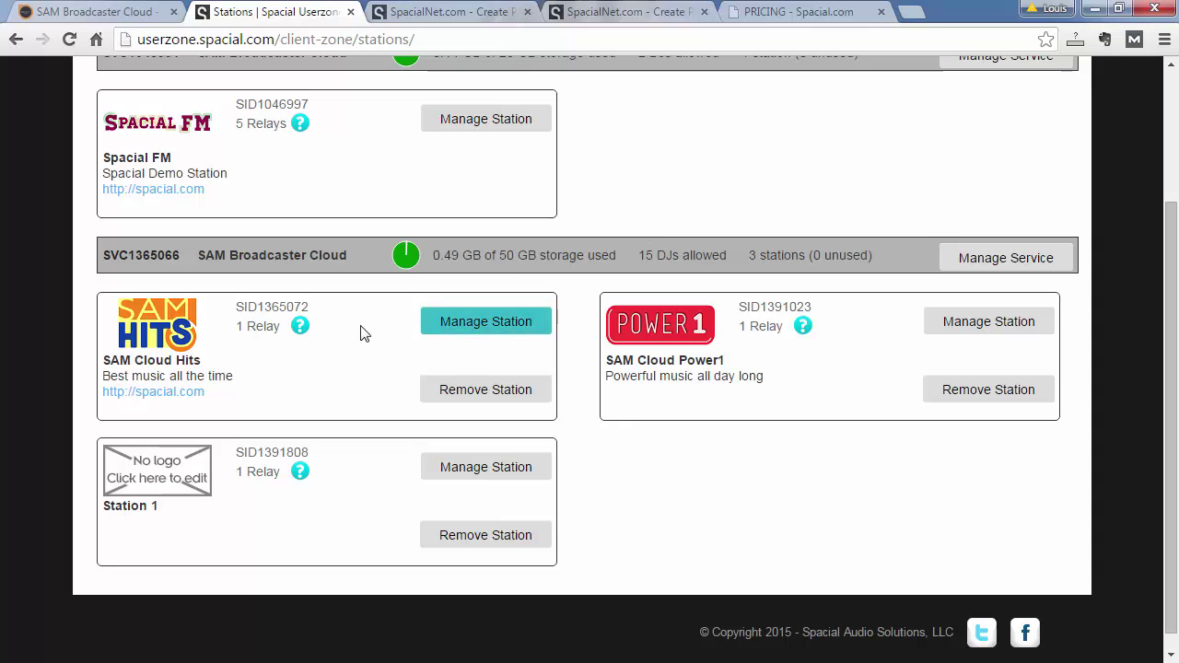
click(470, 325)
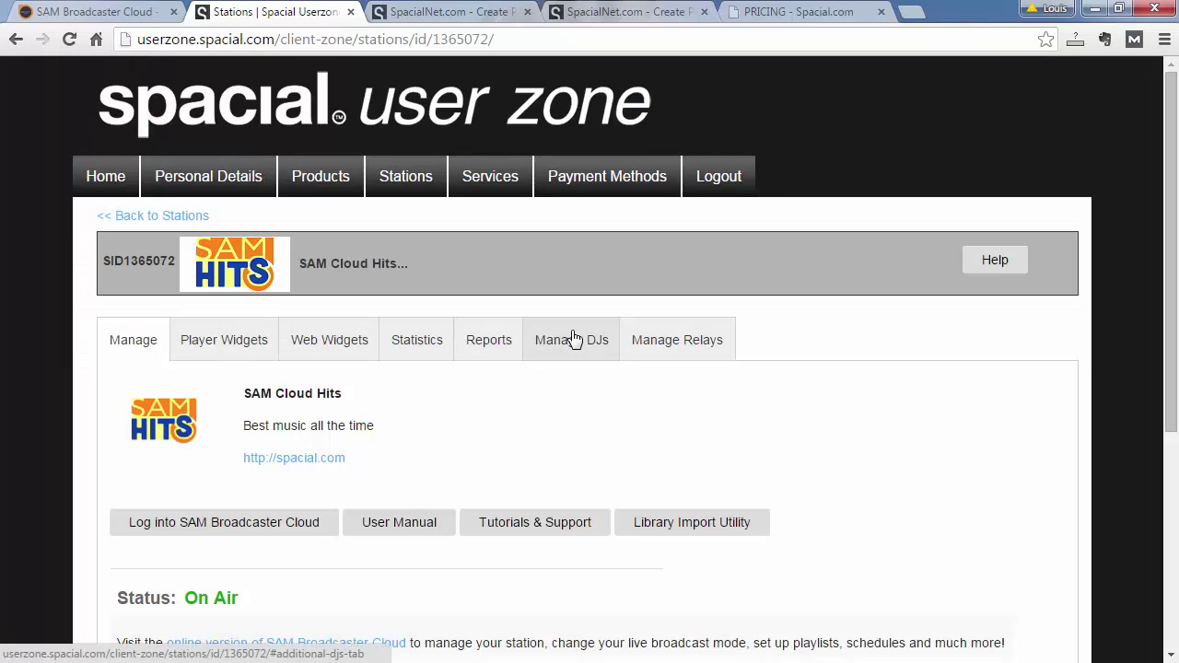
- Show SAM Cloud Hits' relays and inspect the Spacial streaming bitrate list, leaving it at 64 kbps
click(685, 349)
scroll(807, 371, down, 2)
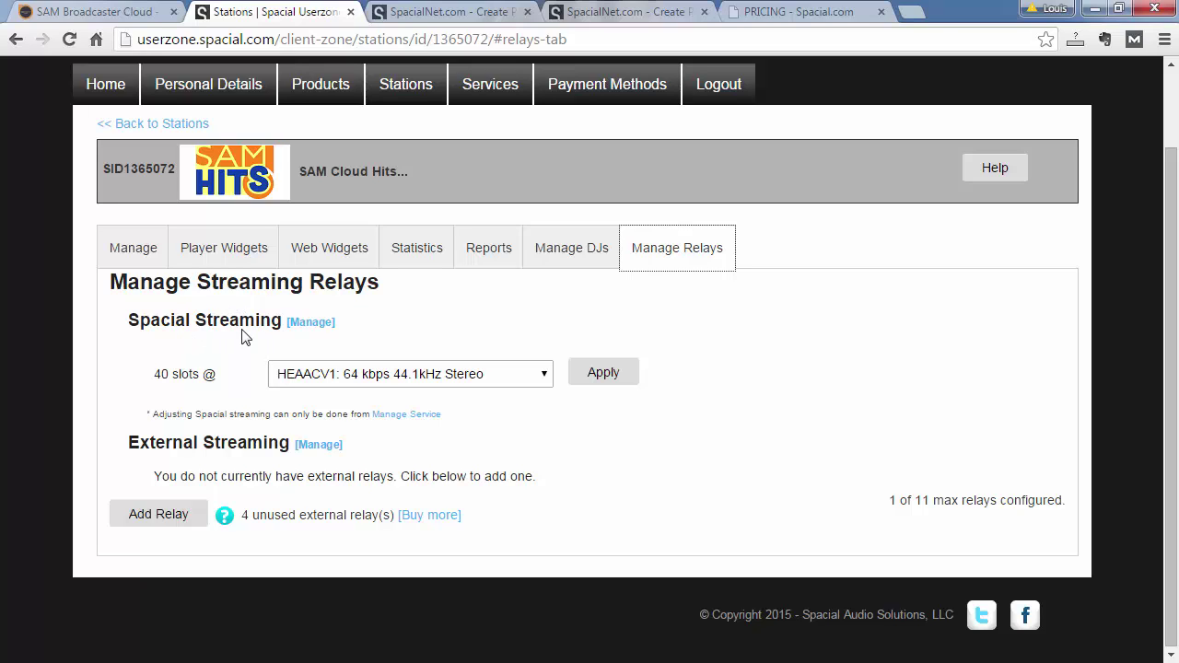
click(353, 376)
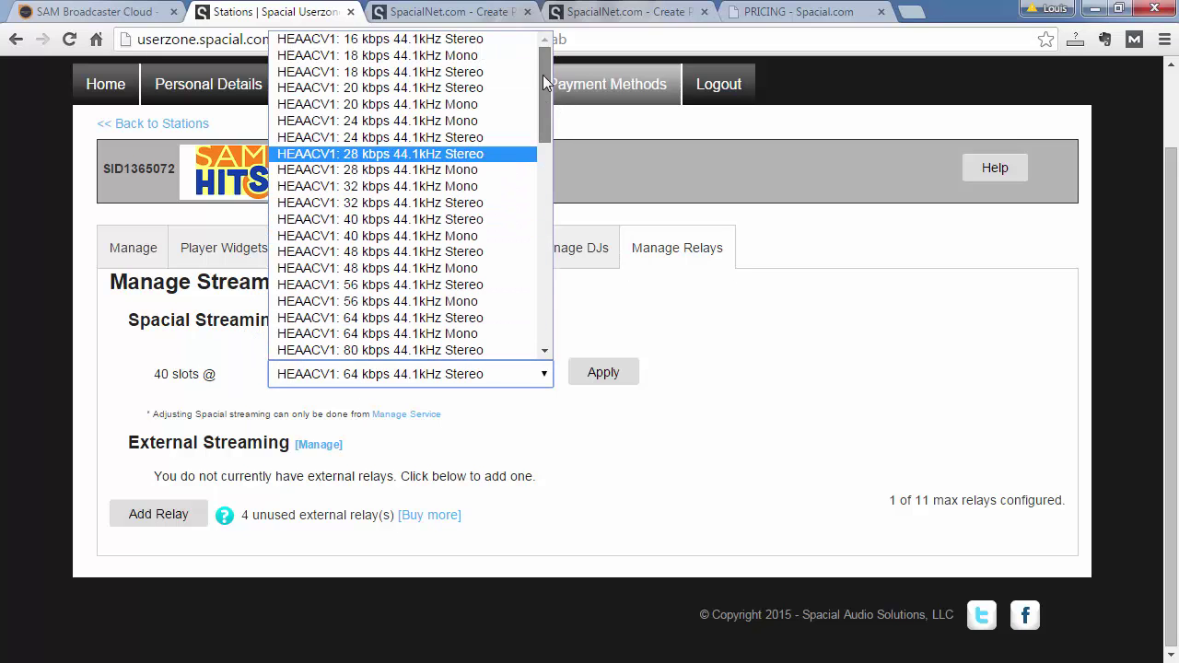
drag(549, 120, 542, 74)
click(670, 323)
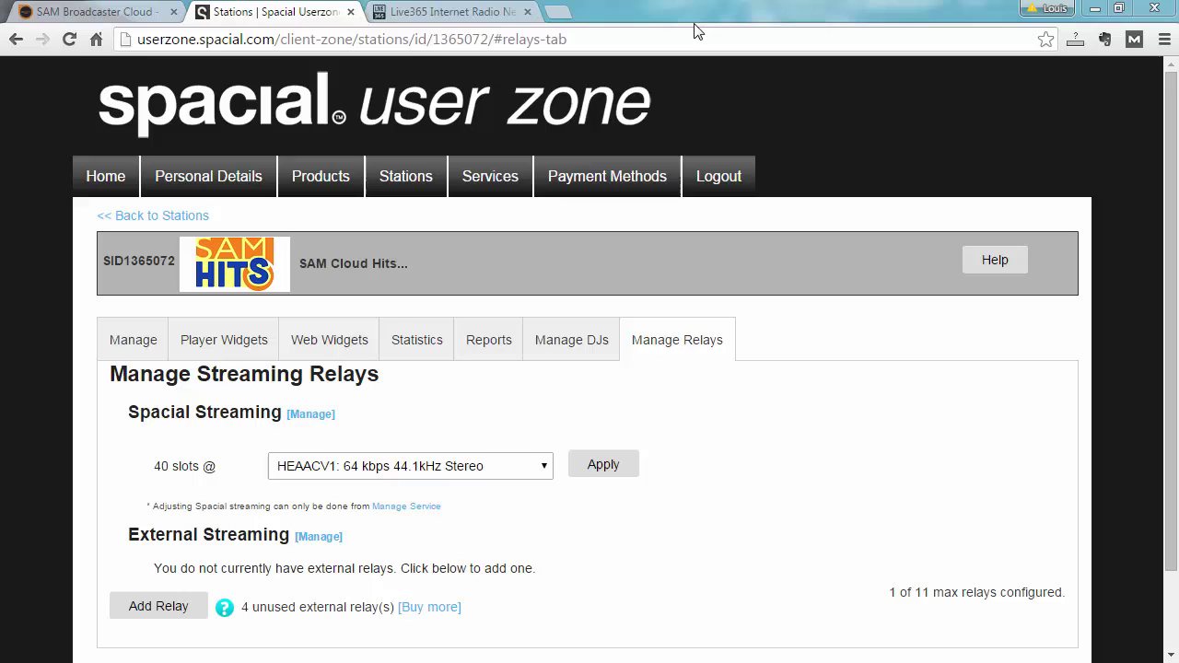
- Open Live365's broadcasting page in a new tab and sign in with the broadcaster credentials
click(446, 12)
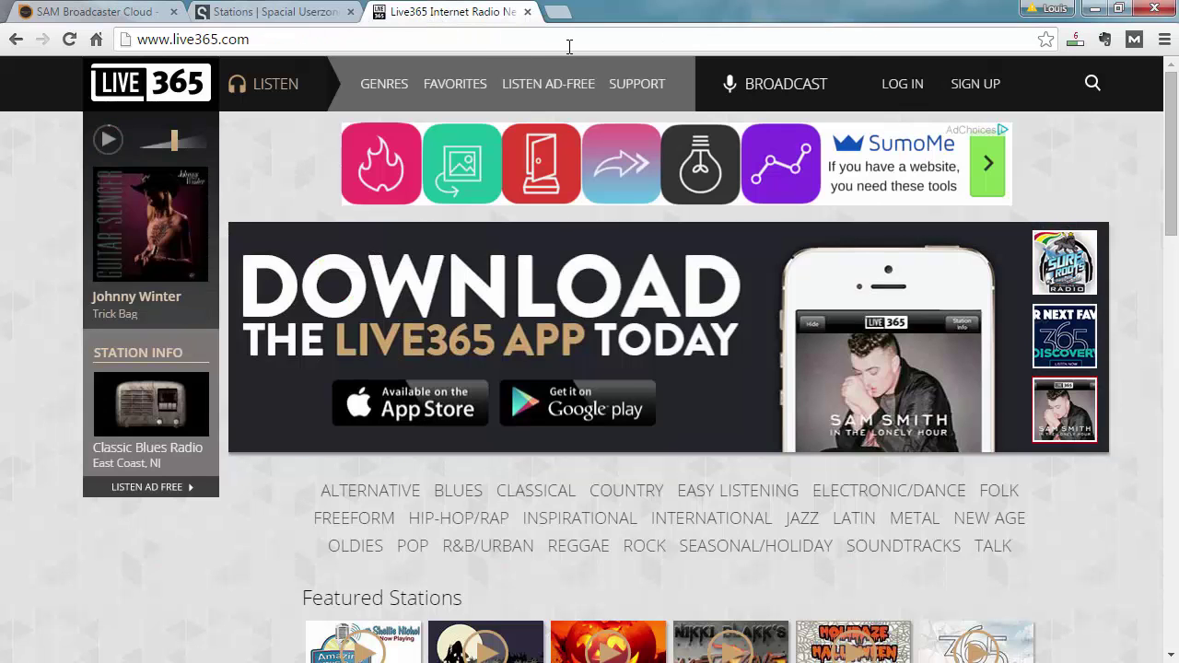
middle_click(779, 88)
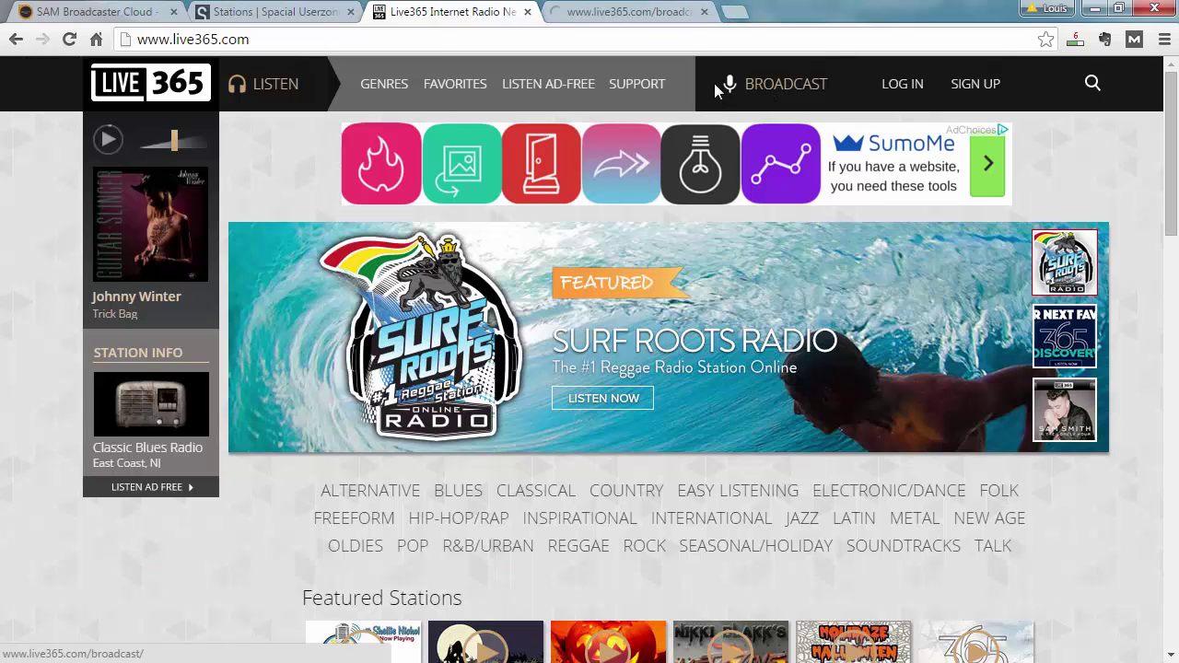
click(629, 15)
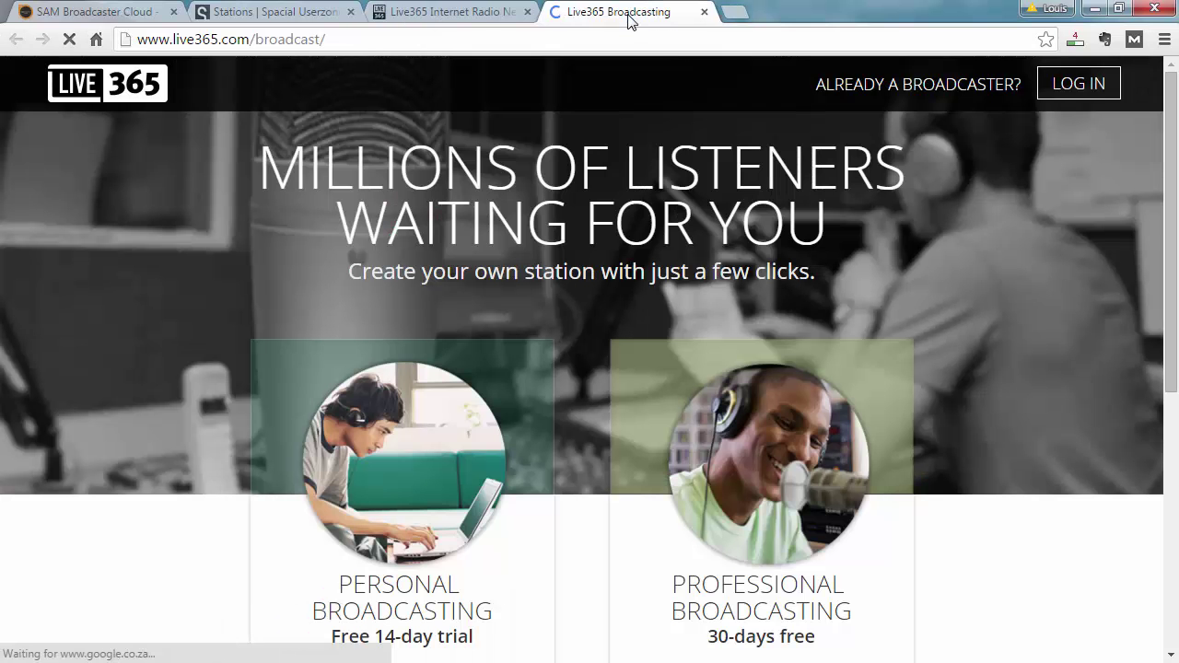
click(1072, 85)
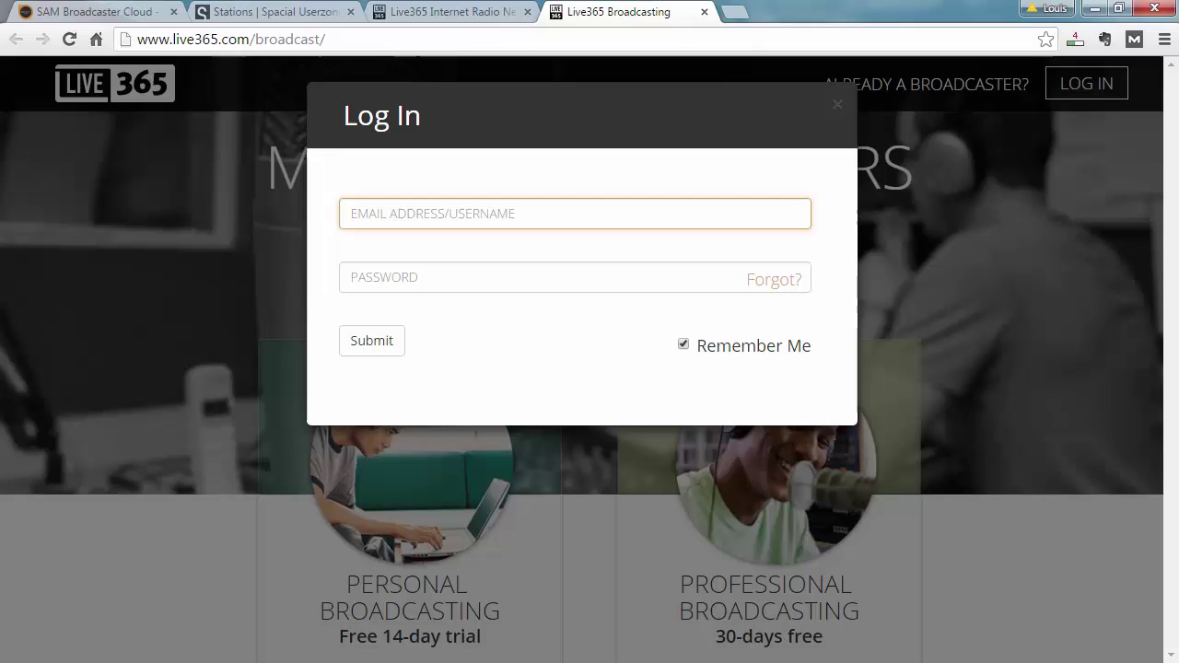
click(368, 341)
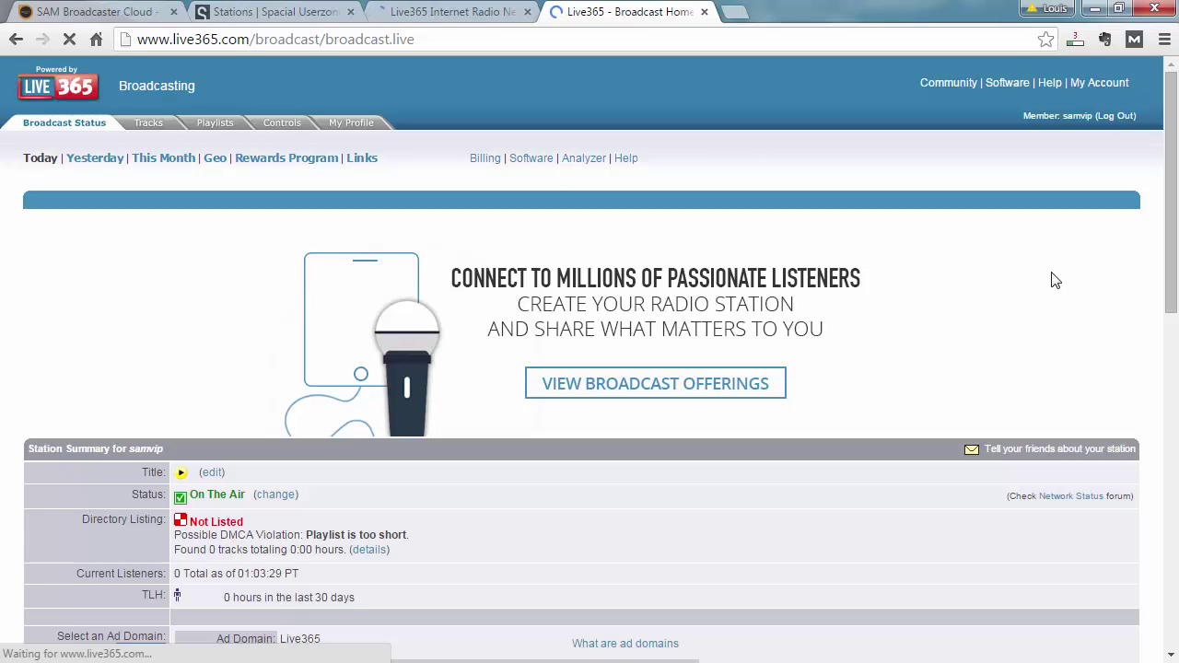
- Change the Live365 station Mode to Live Broadcast and save it
scroll(1049, 280, down, 2)
scroll(1040, 272, down, 3)
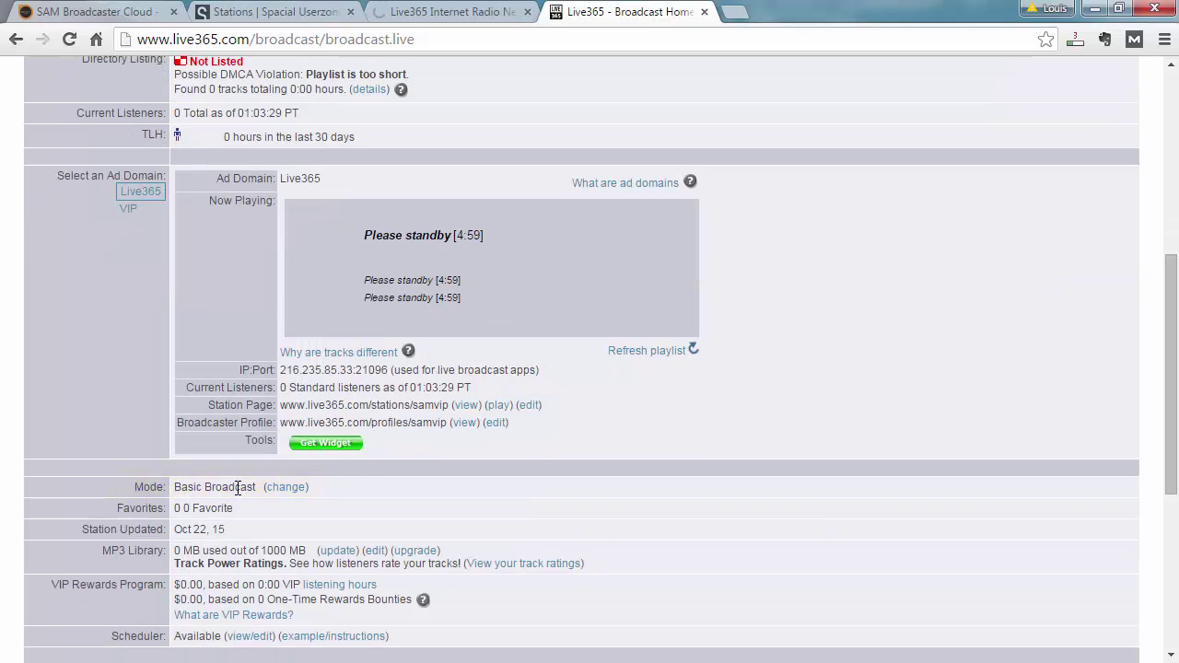
click(291, 487)
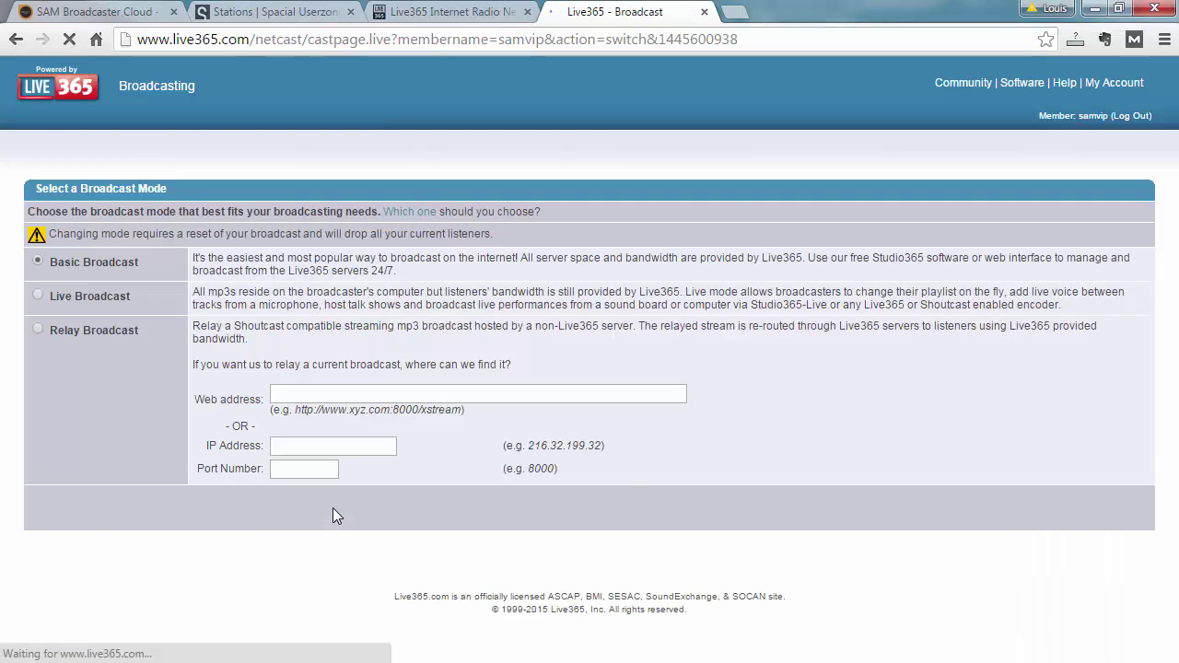
click(39, 296)
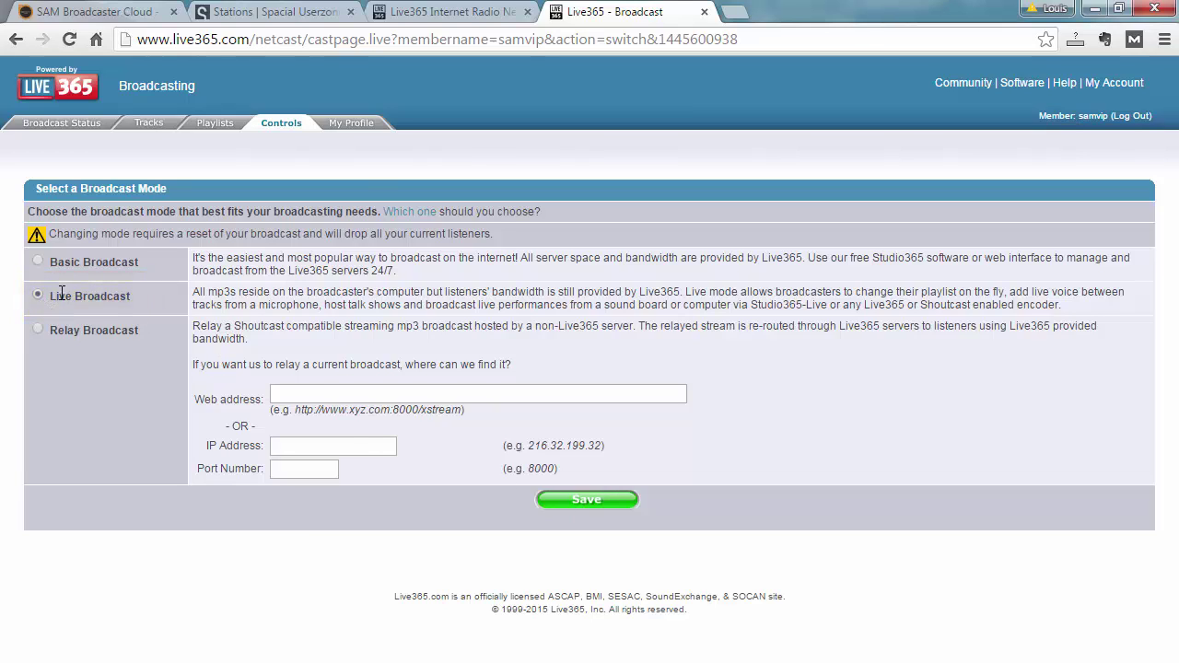
click(615, 509)
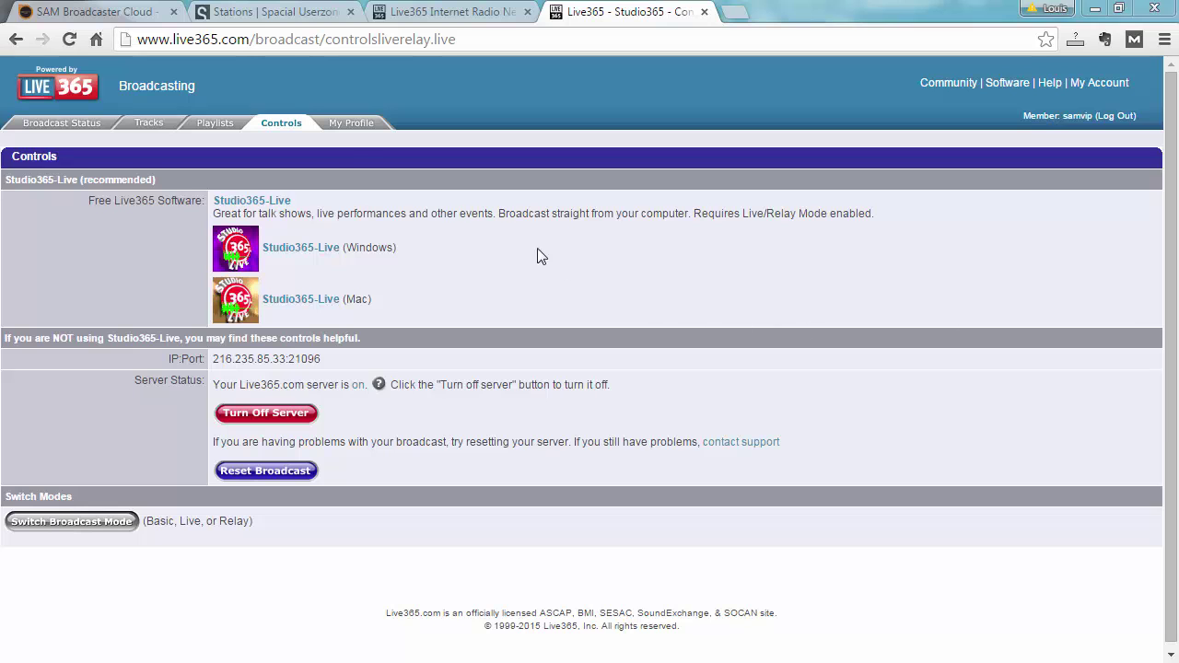
- Check in My Profile that the broadcast format remains 128kbps stereo, then return to Spacial User Zone
click(340, 129)
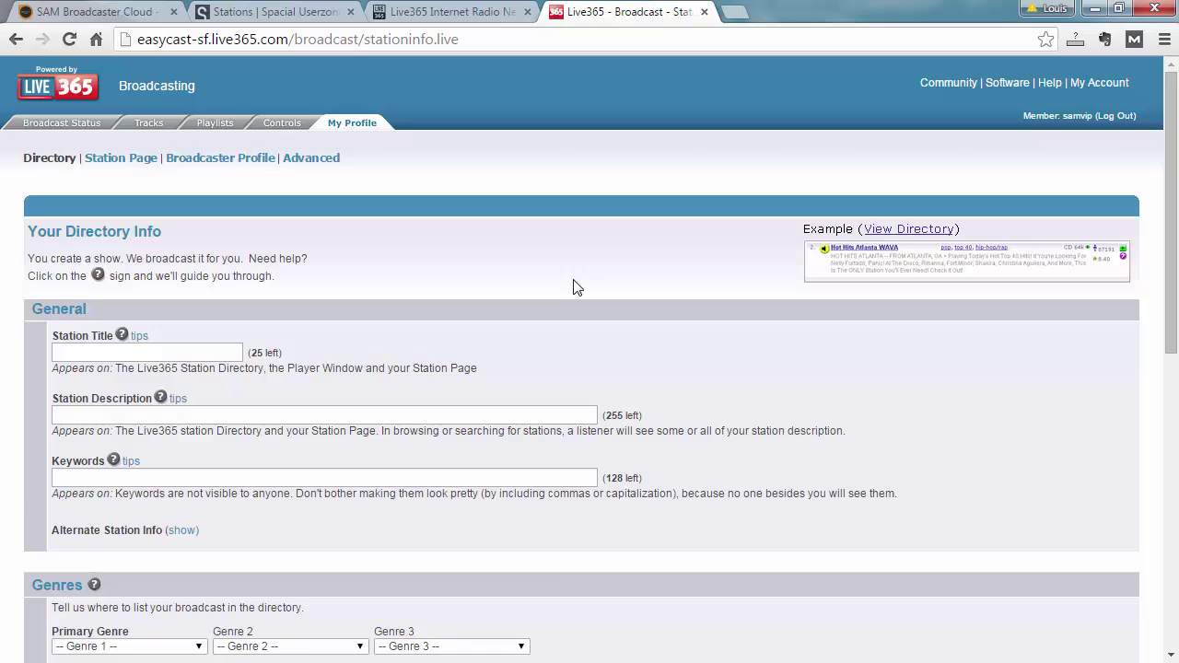
scroll(575, 287, down, 3)
scroll(575, 287, down, 4)
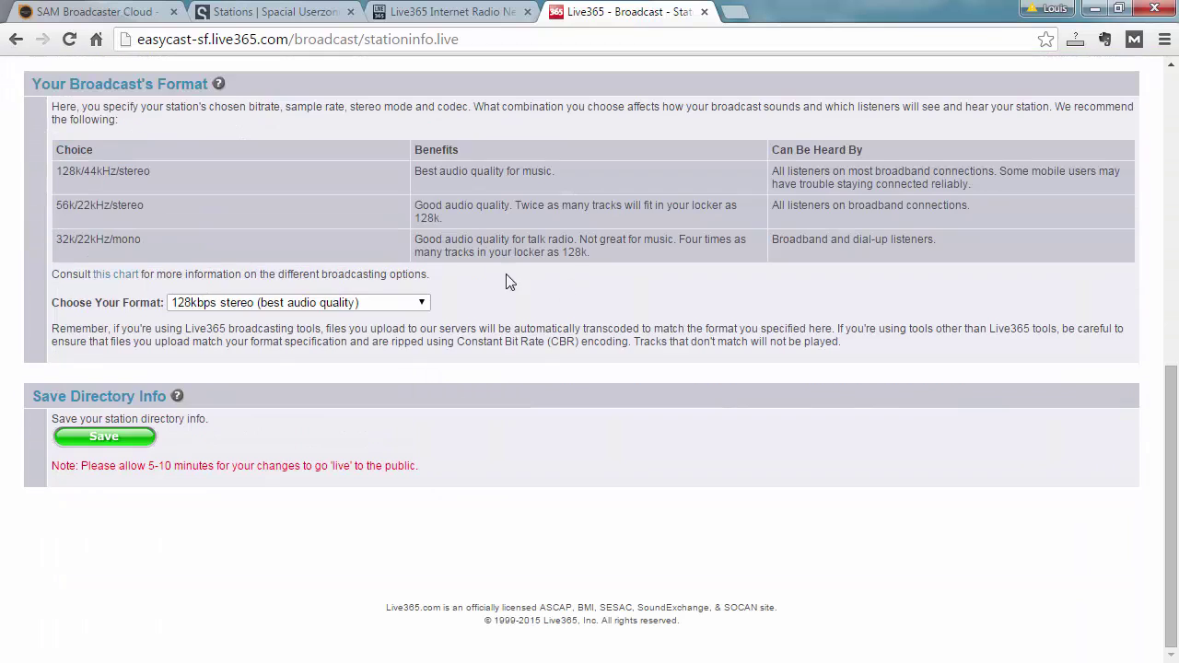
click(323, 304)
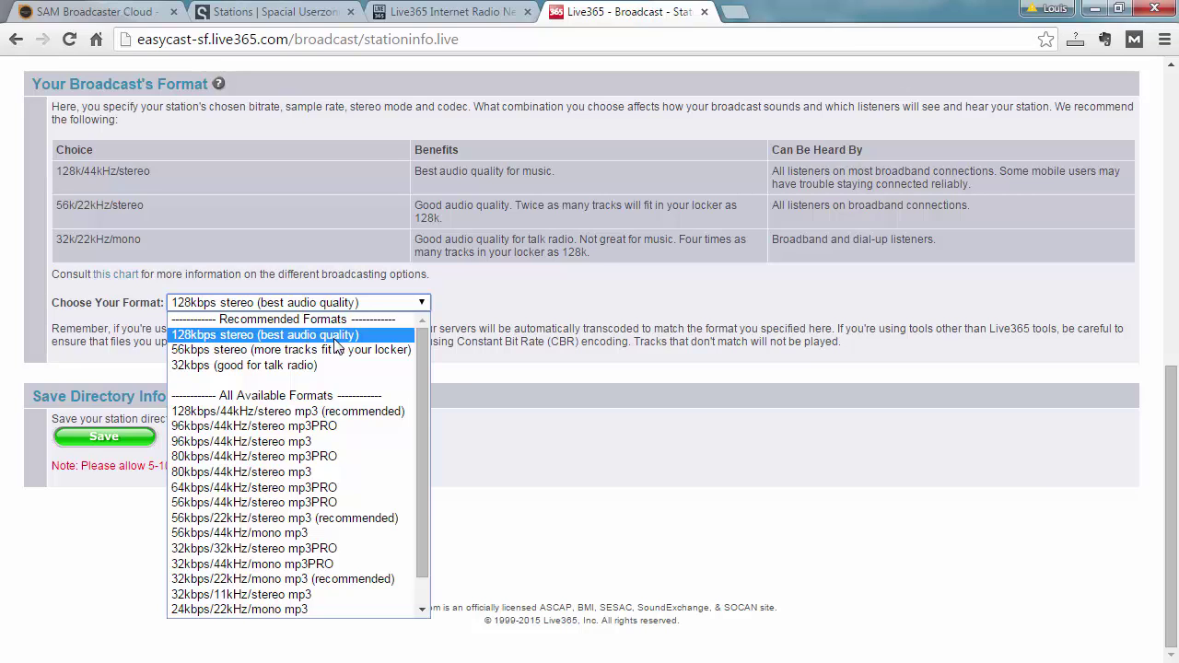
click(536, 310)
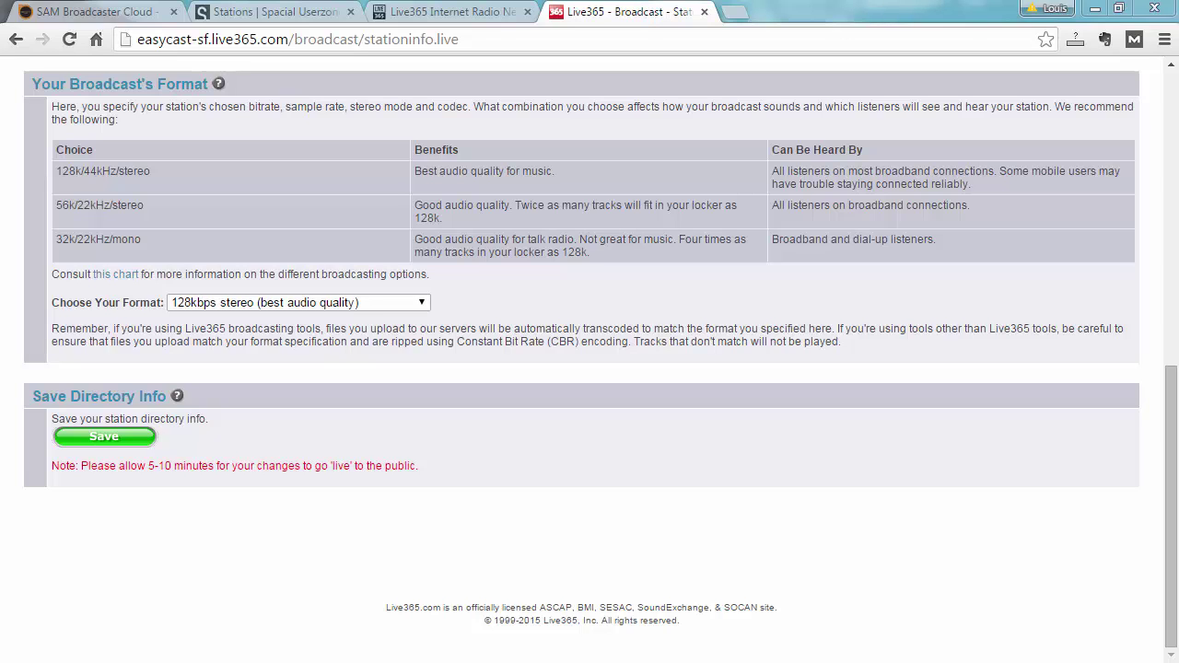
click(297, 13)
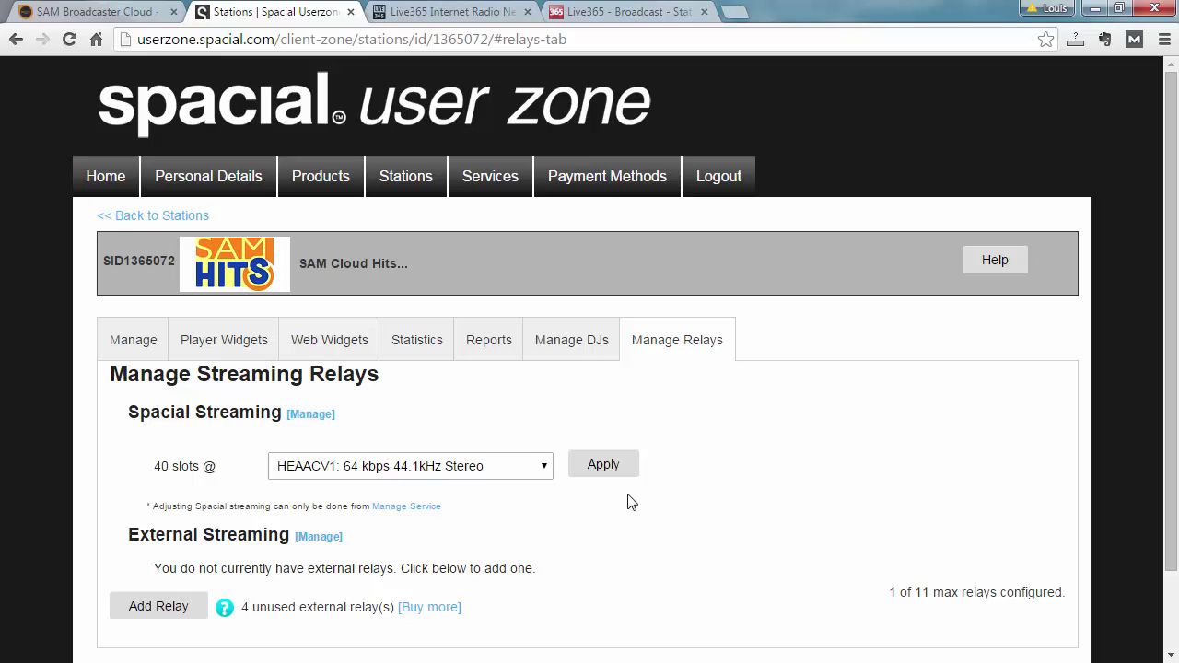
- Start a new external relay for SAM Cloud Hits with Live365 as the relay type
click(158, 607)
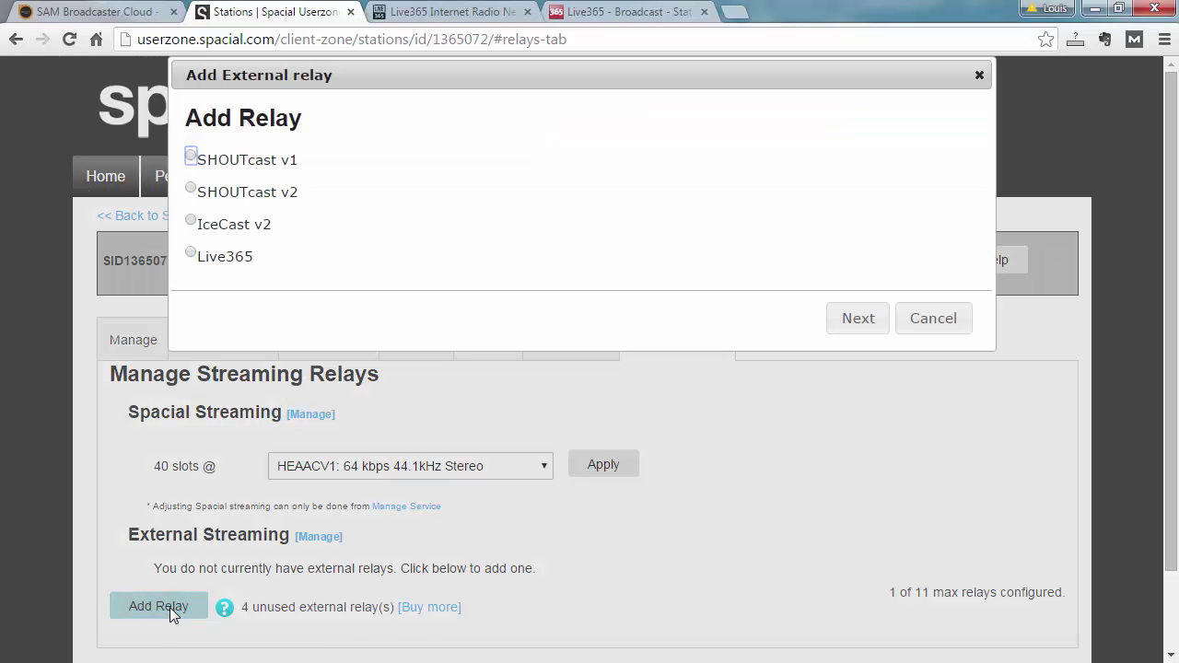
click(195, 258)
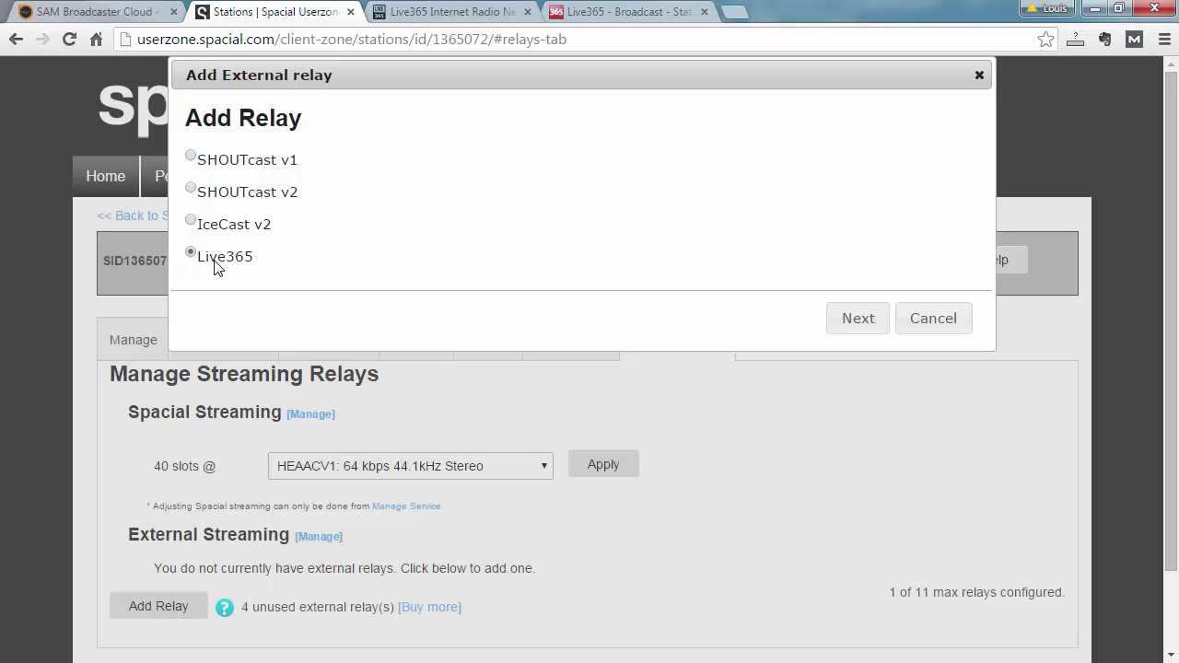
click(868, 327)
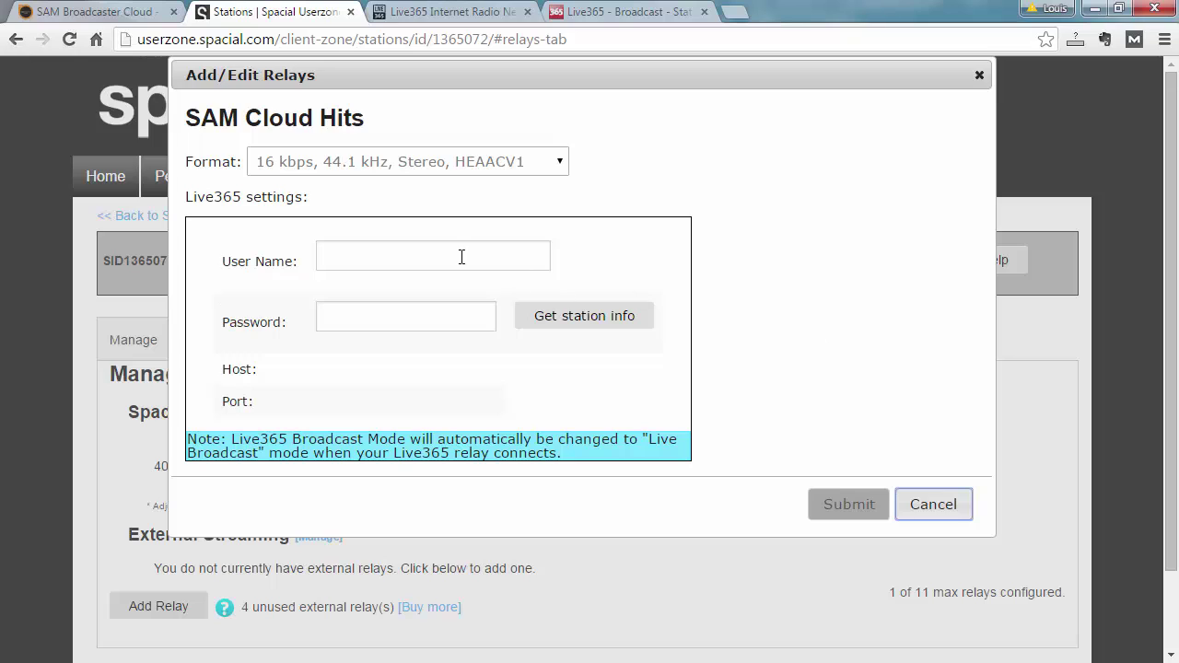
- Enter the Live365 user name and password and fetch host 216.235.85.33, port 21096, 128 kbps MP3
click(461, 258)
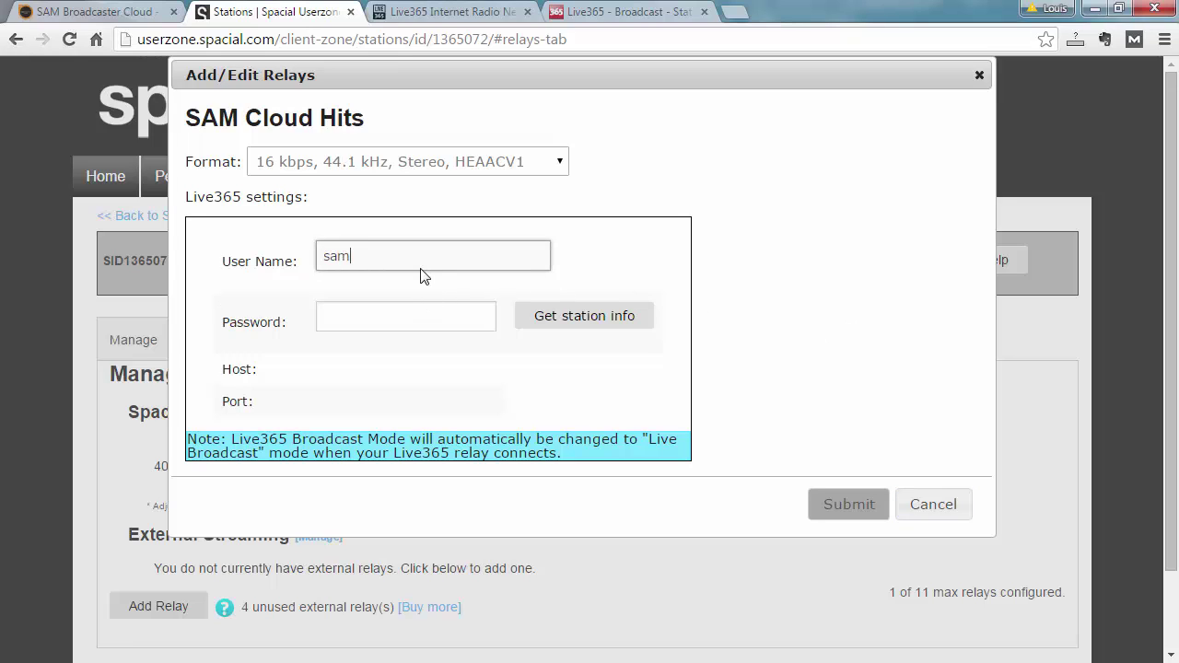
key(Tab)
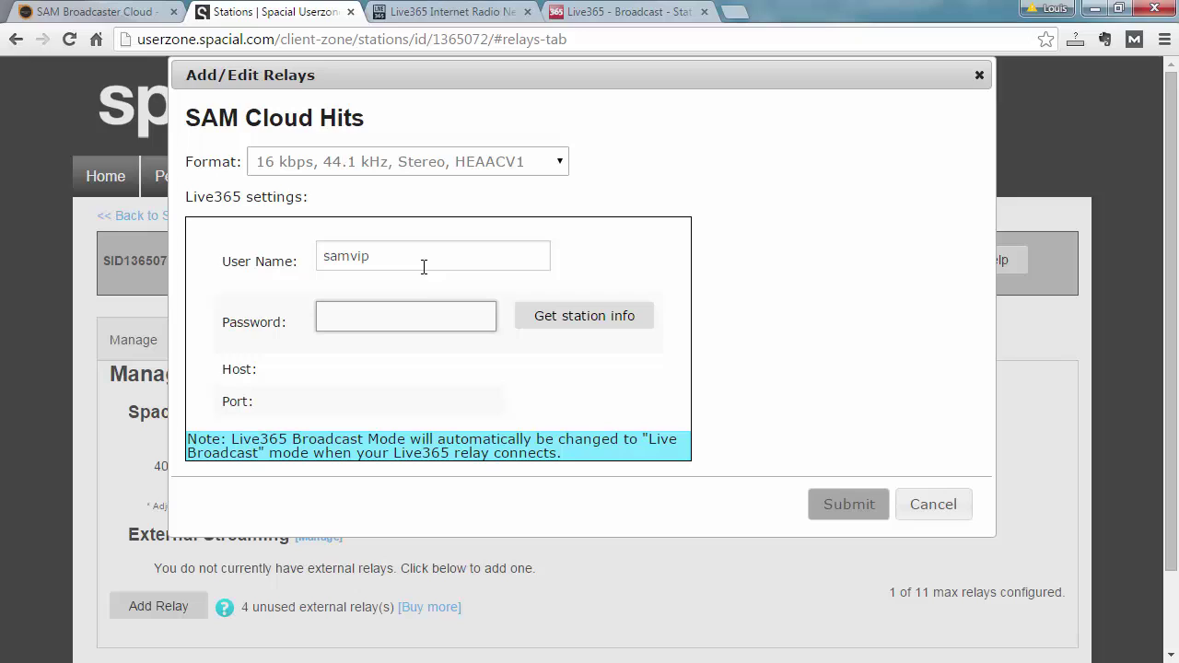
key(ctrl+v)
click(583, 318)
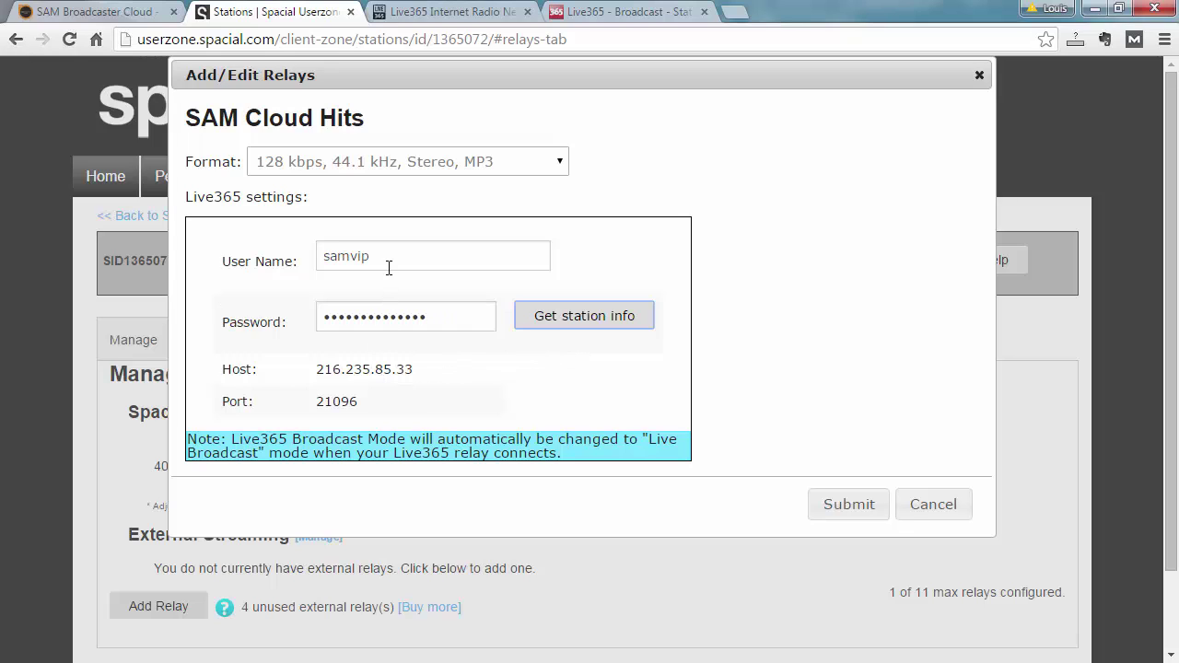
click(389, 265)
text(1)
click(550, 321)
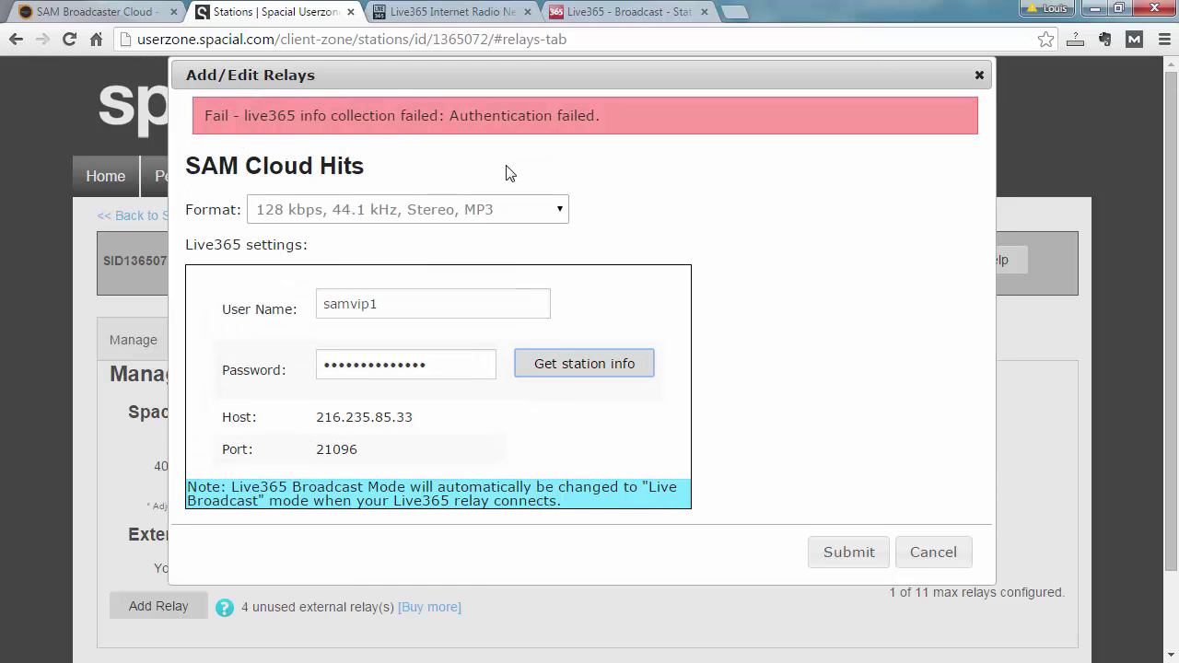
click(444, 305)
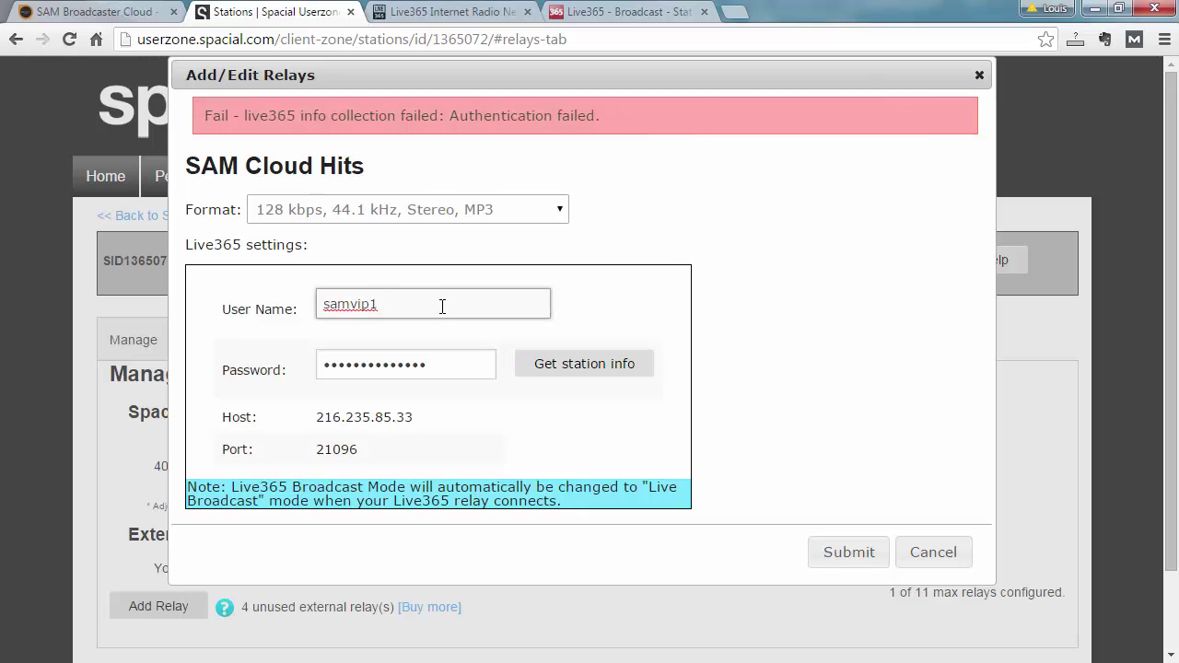
key(BackSpace)
click(572, 366)
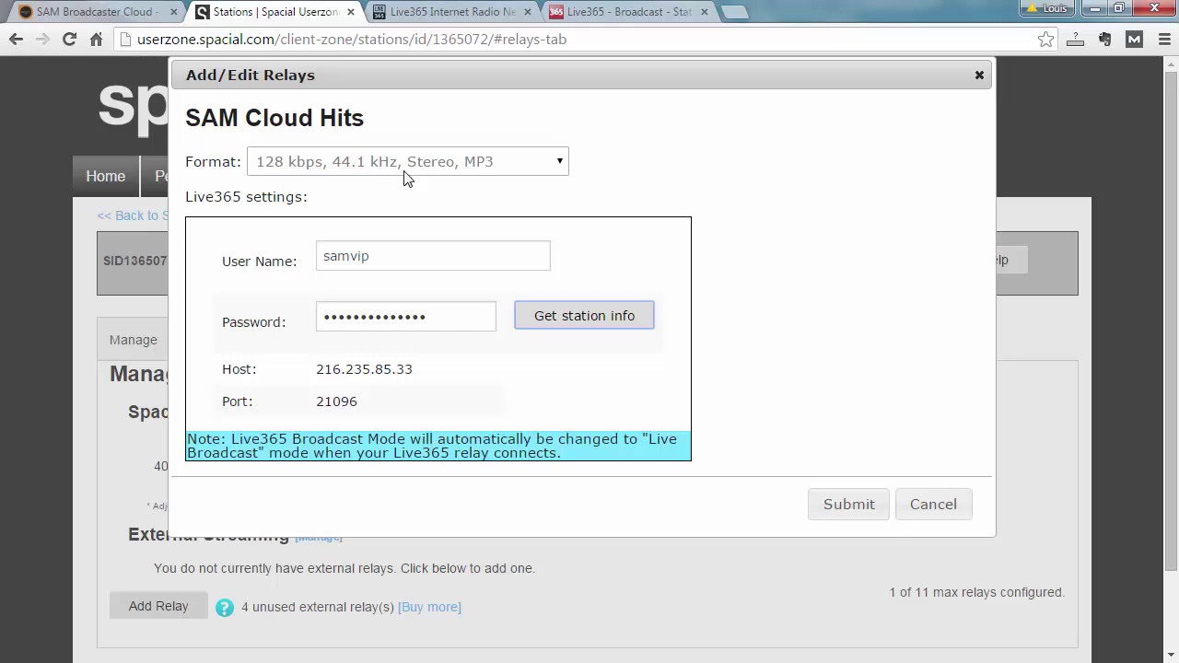
- Submit the Live365 relay settings (MP3, 128 kbps, 44.1 kHz stereo)
click(829, 506)
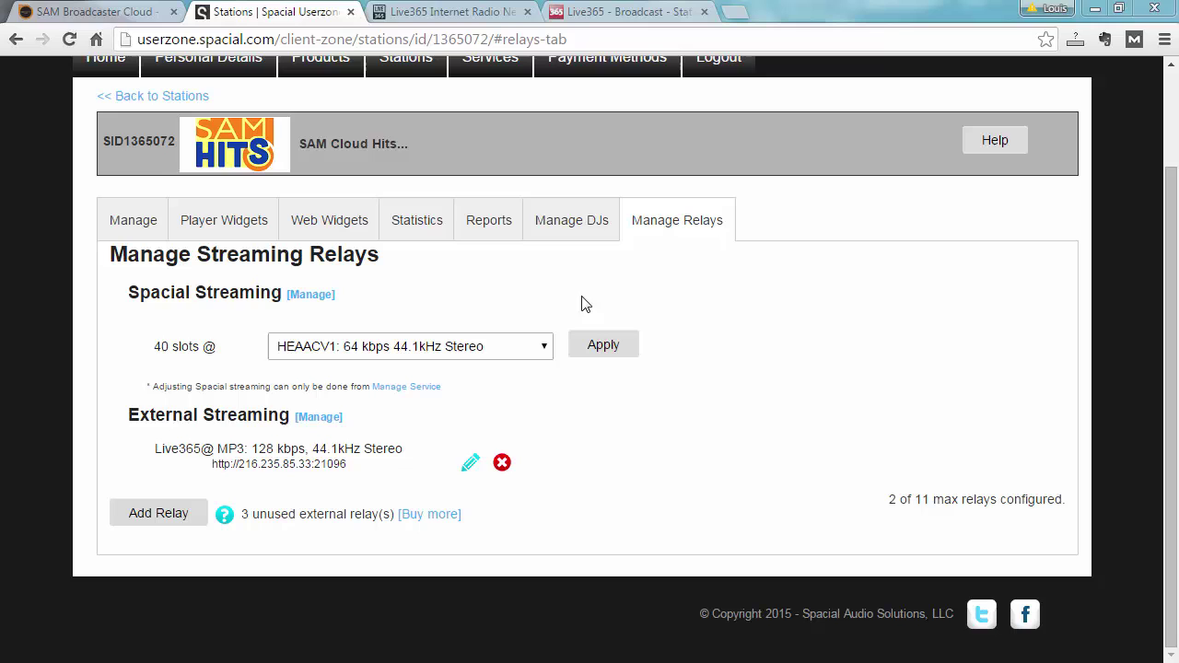
- Open Live365's Broadcast Status summary showing the station On The Air with 'Lazy Day' playing
click(595, 13)
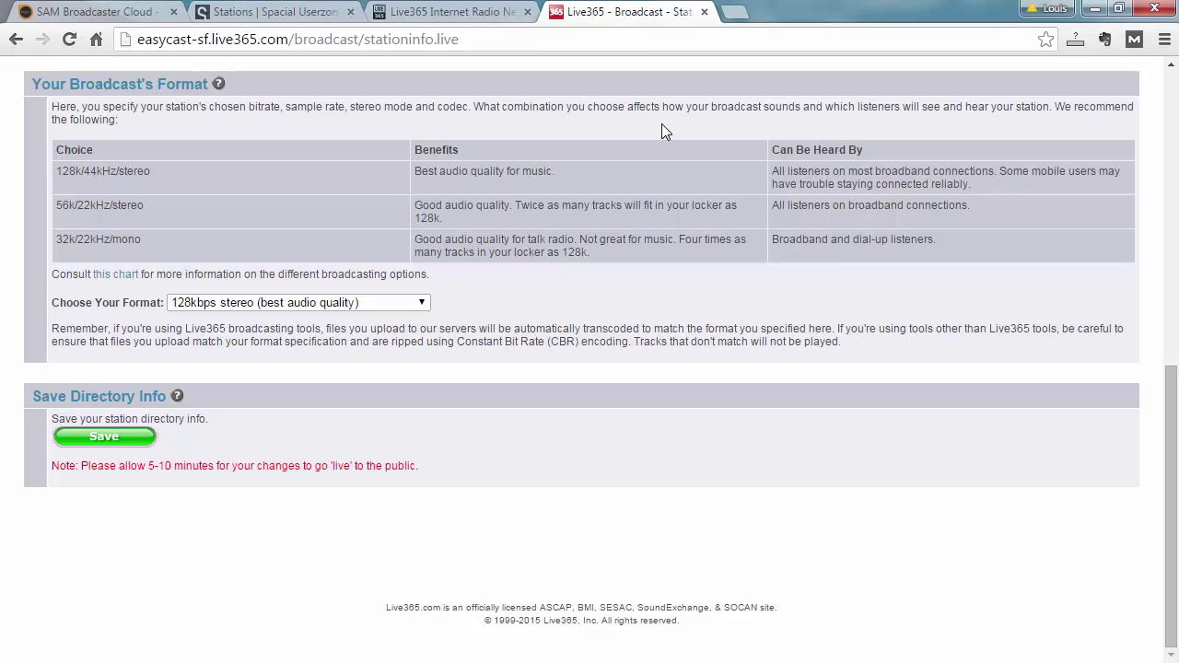
click(488, 13)
click(627, 11)
scroll(135, 124, up, 15)
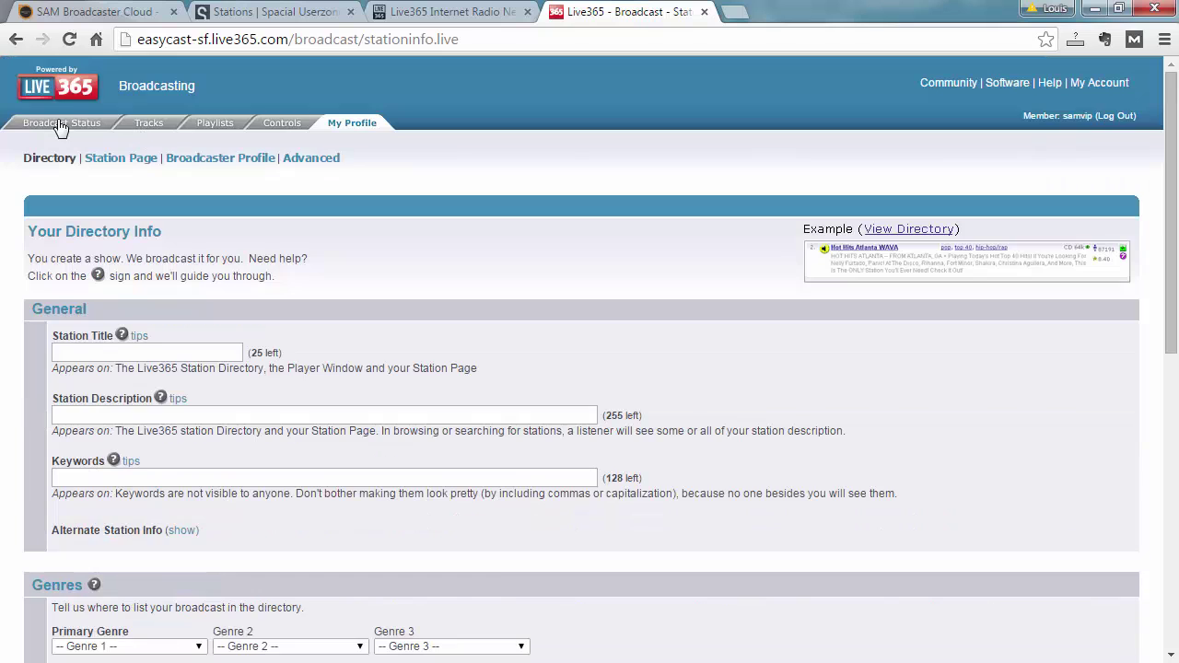
click(61, 128)
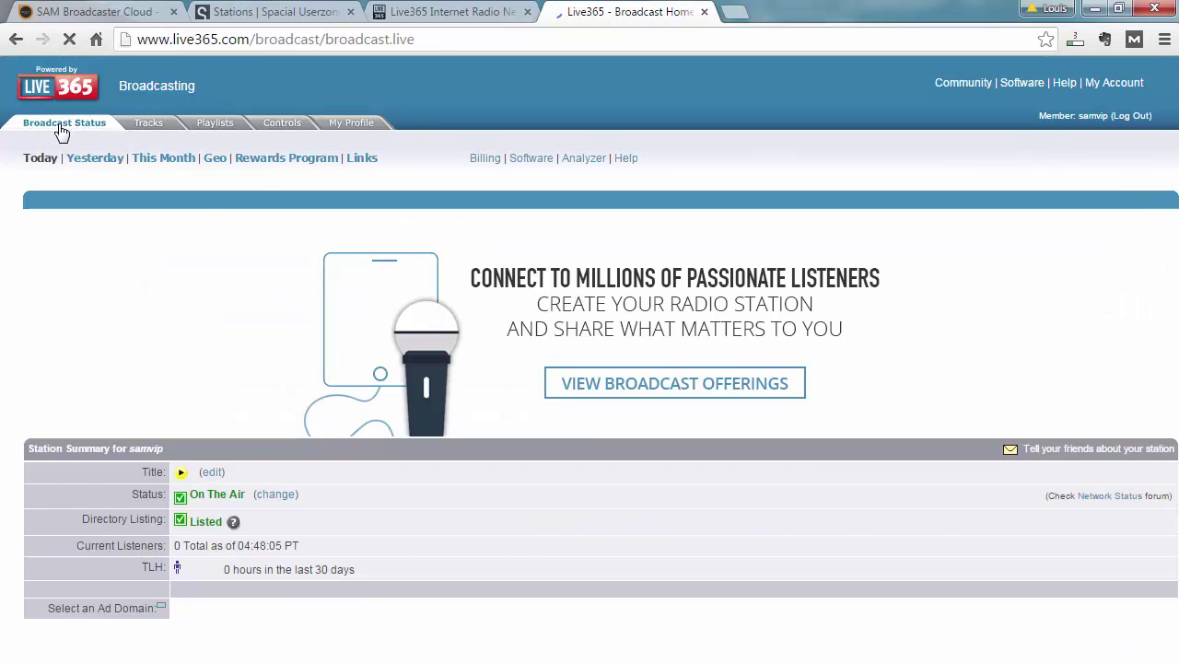
scroll(490, 285, down, 3)
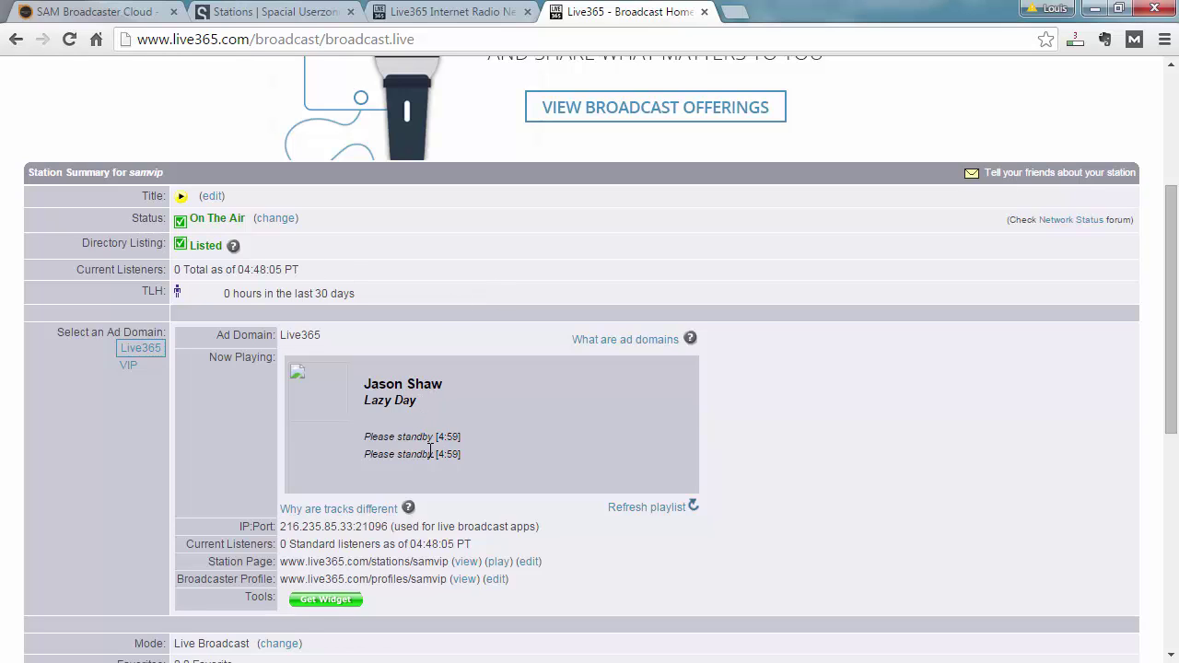
- Open SAM Cloud Hits in SAM Broadcaster Cloud and select the playing 'The Best Parts' track in History
click(128, 15)
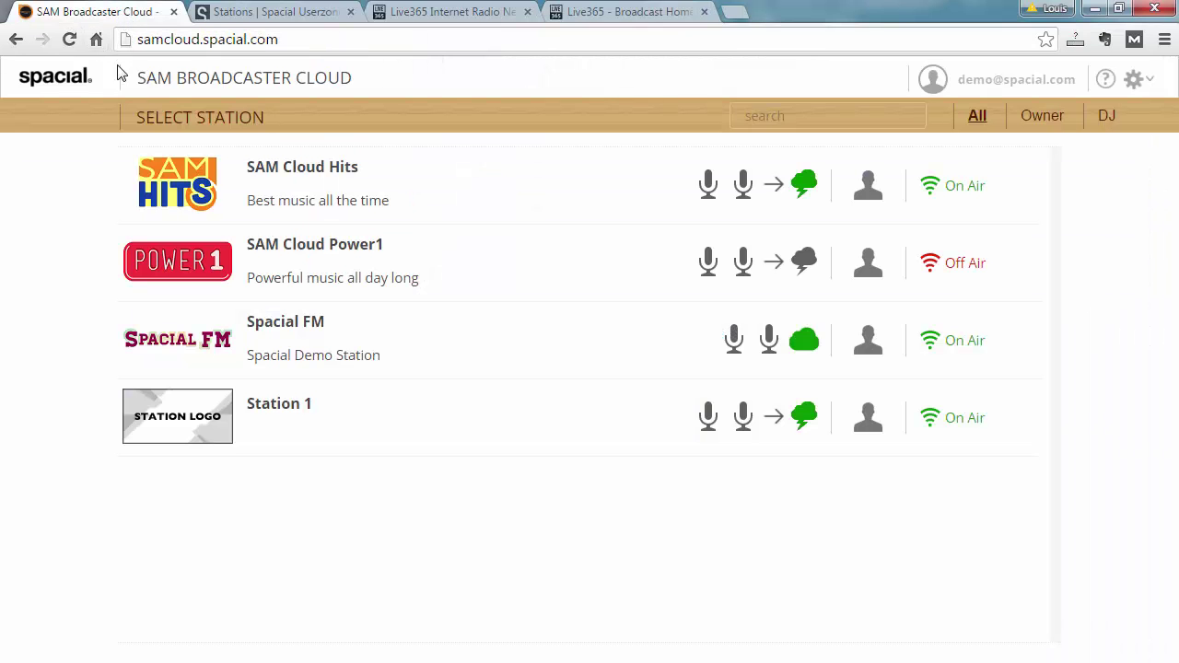
click(340, 201)
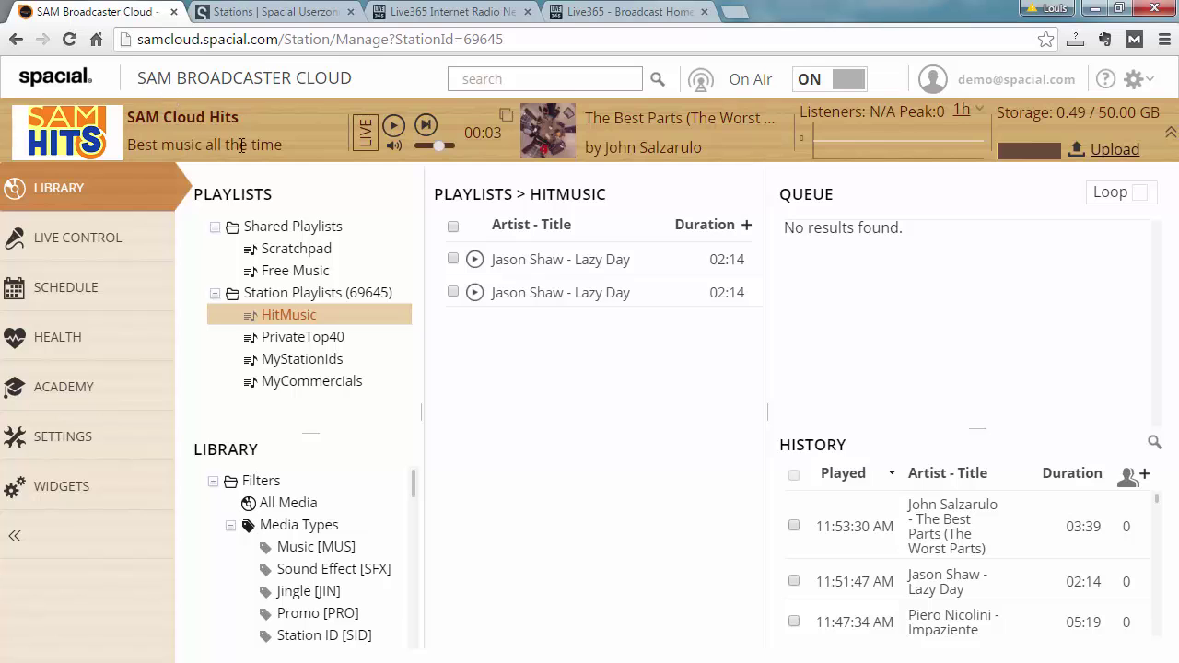
click(949, 585)
click(944, 541)
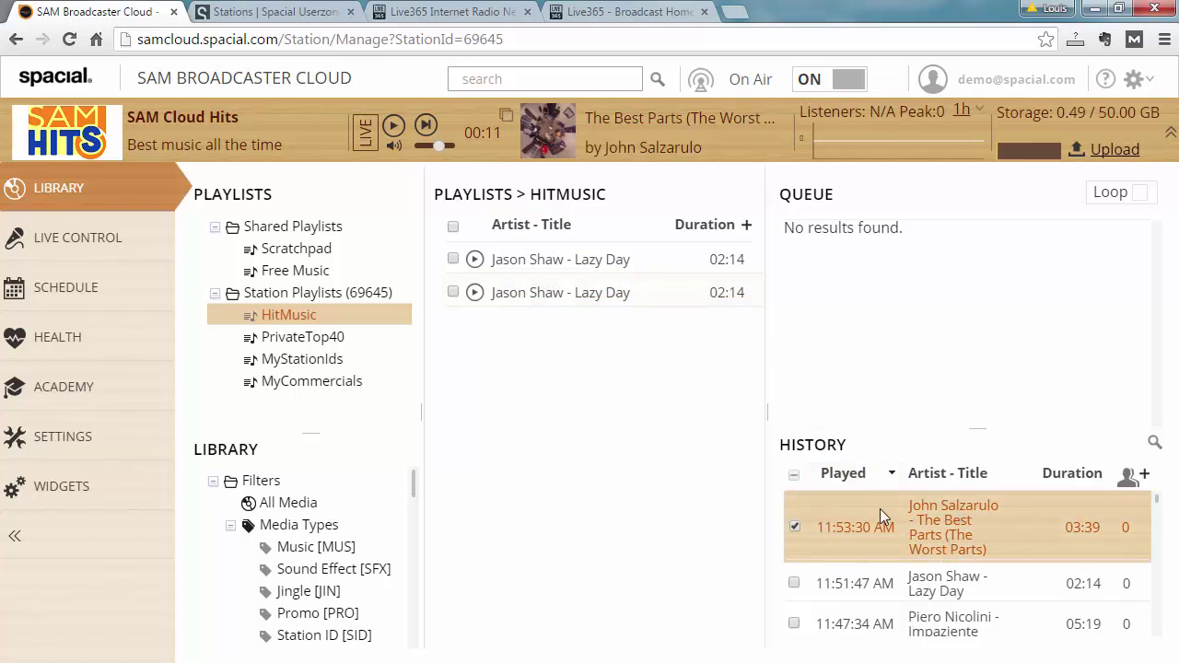
- Go to the Live365 Broadcast Home page and refresh the now-playing list
click(447, 13)
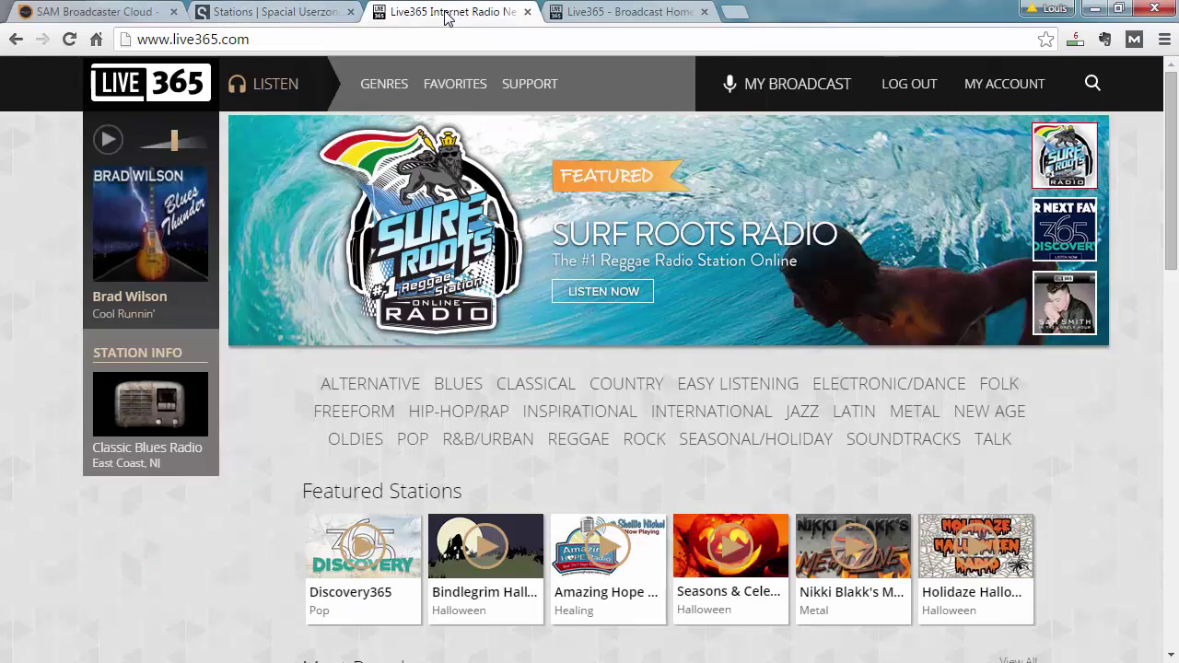
click(595, 12)
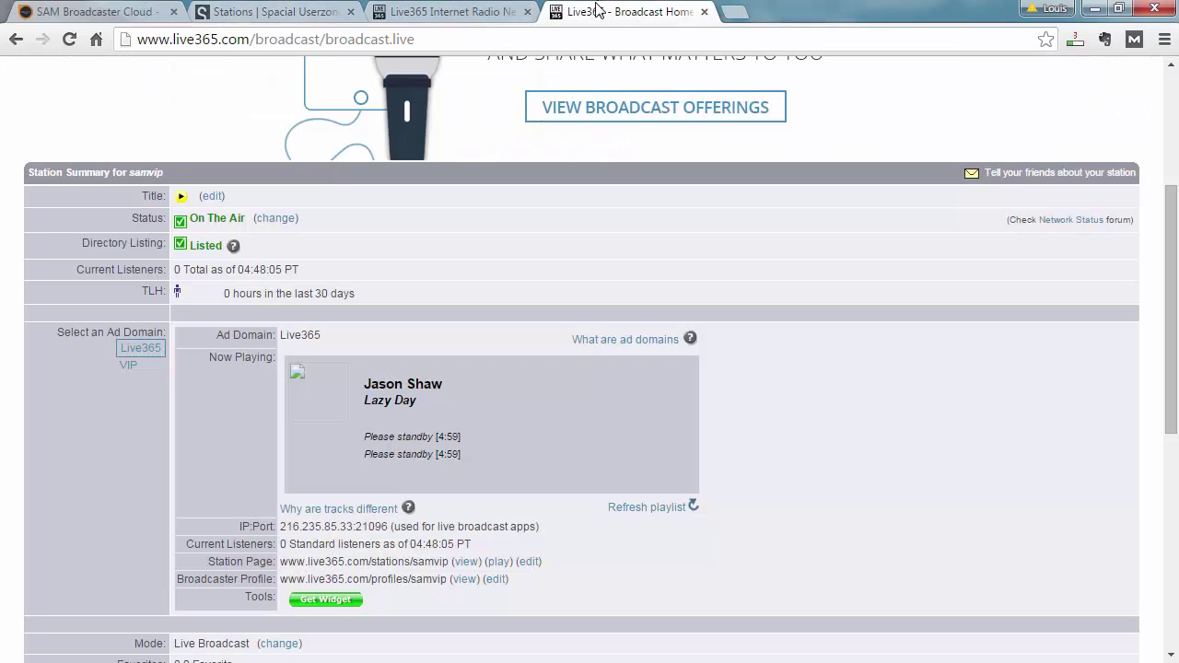
click(691, 506)
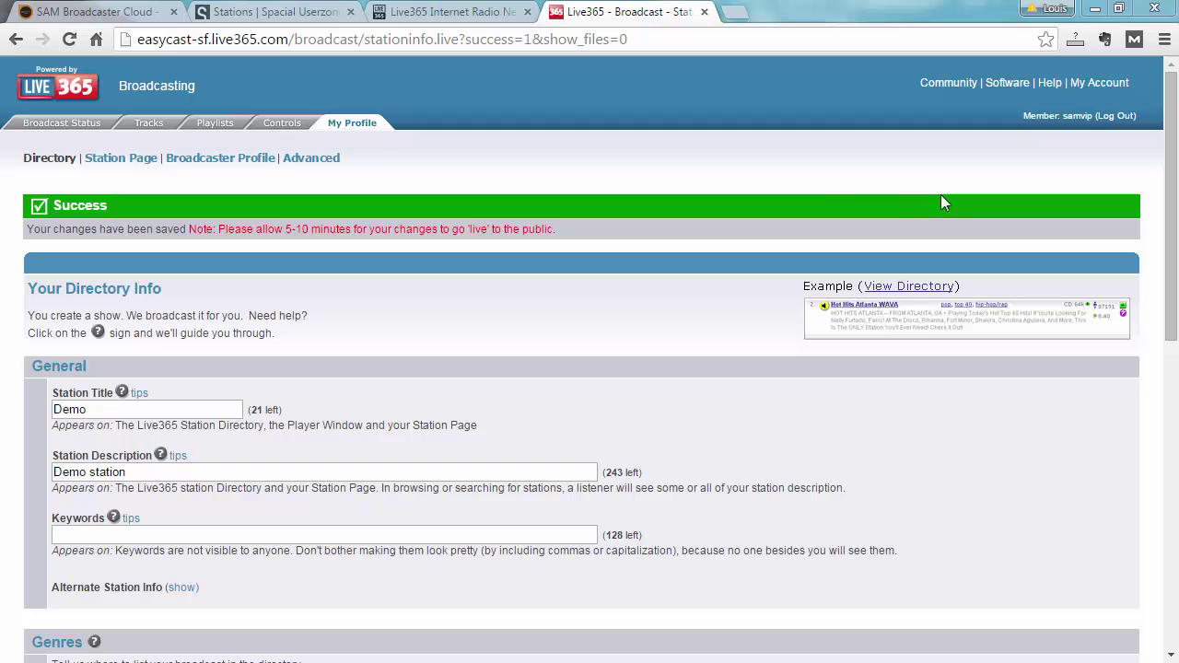
- Try saving with the 56kbps stereo format kept, dismissing the no-changes alert
drag(1170, 180, 1148, 489)
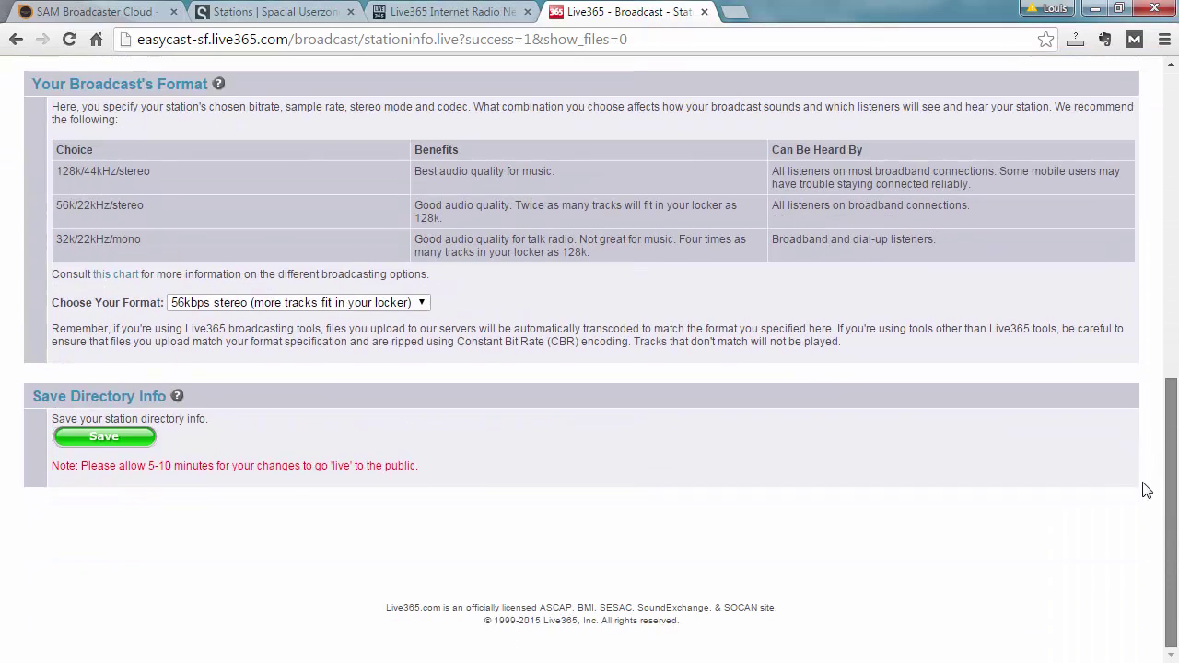
click(245, 305)
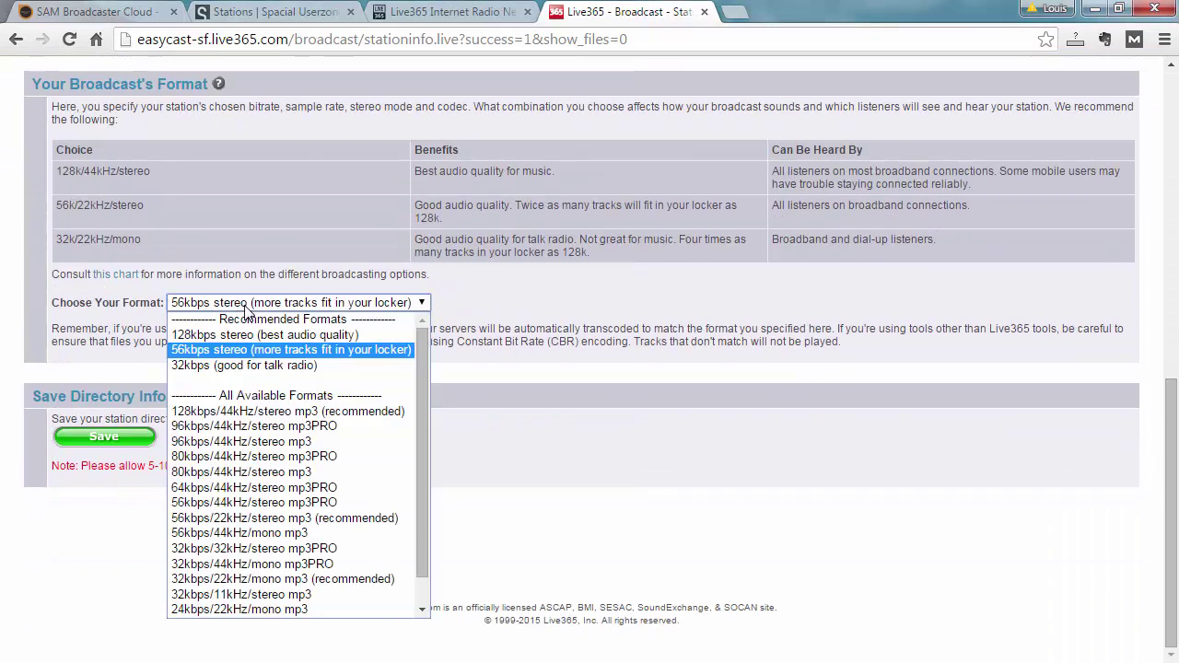
click(245, 352)
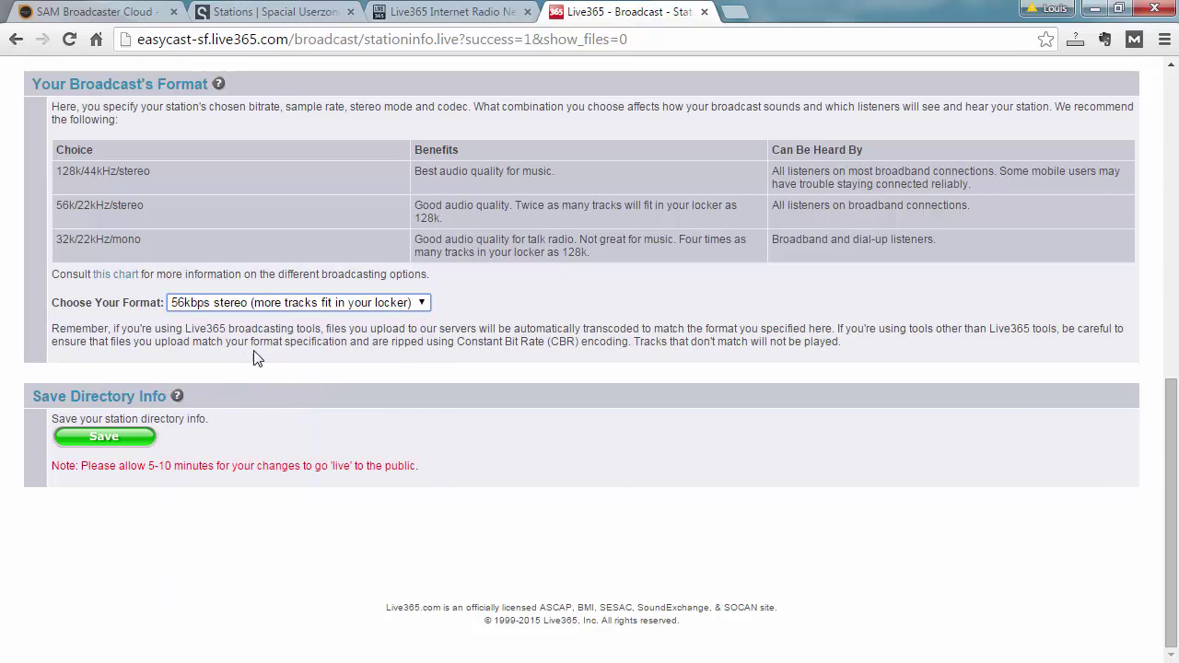
click(85, 440)
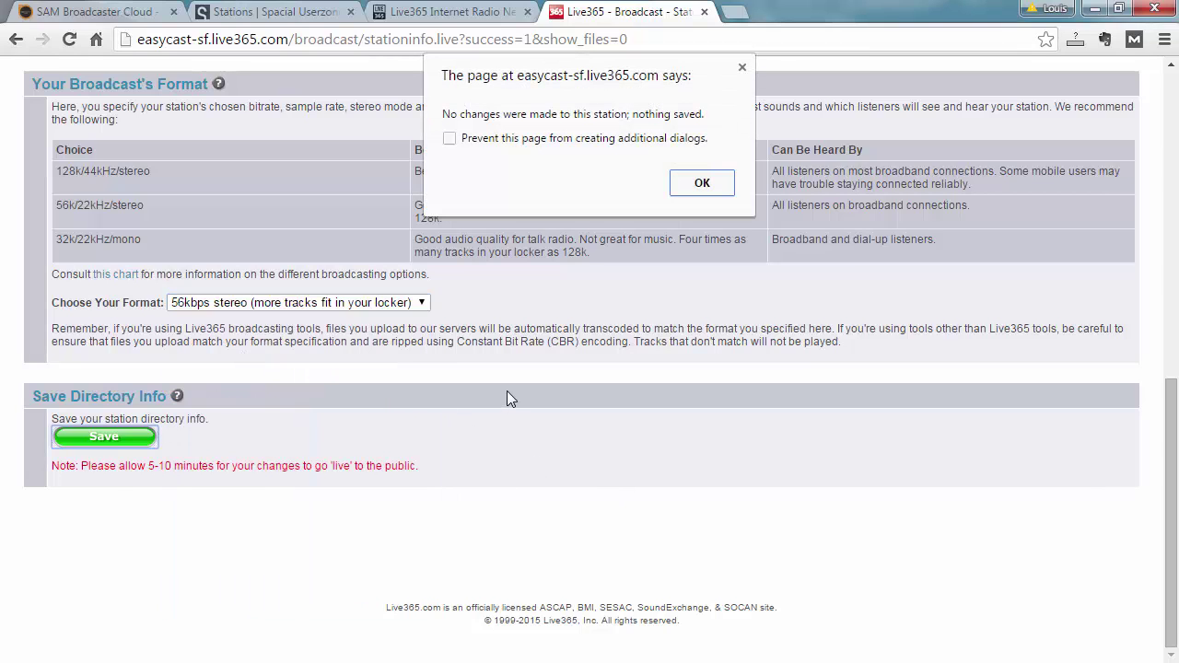
click(700, 184)
- Select the 32kbps (good for talk radio) format and save it
click(355, 304)
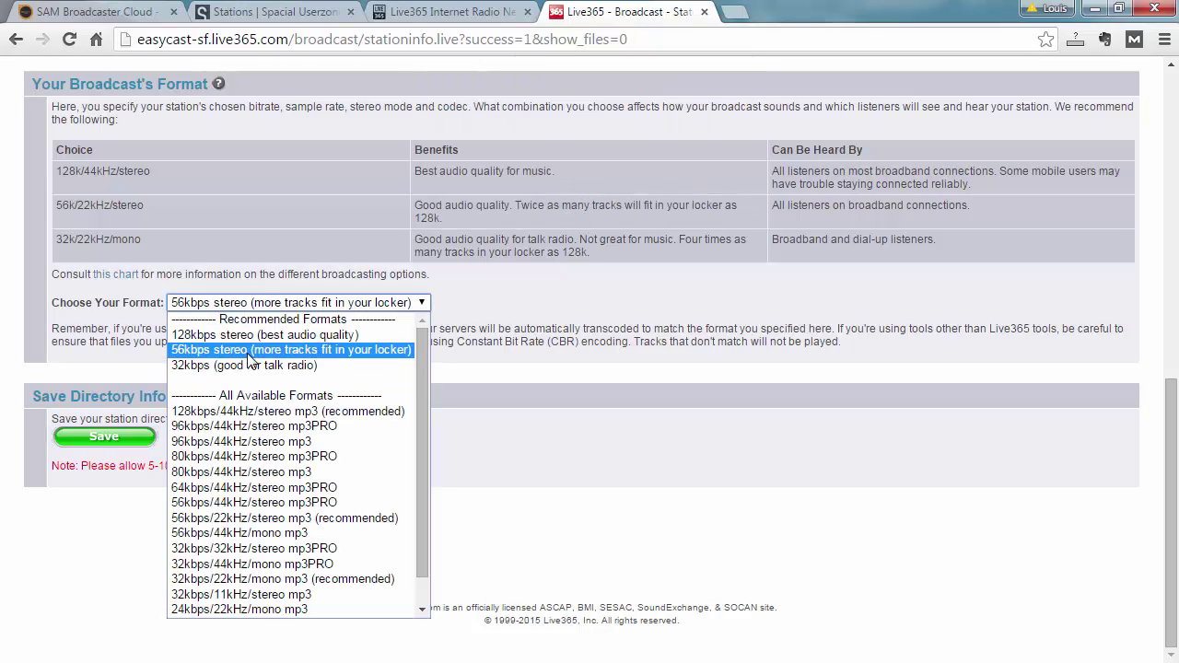
click(235, 365)
click(104, 439)
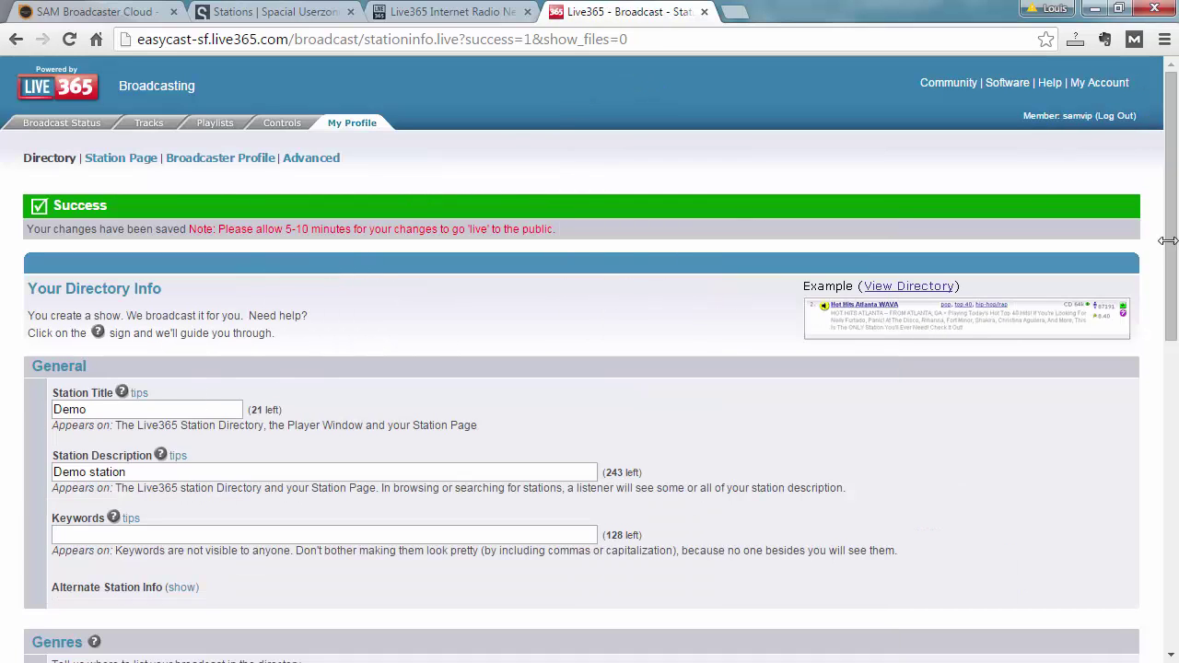
scroll(1092, 478, down, 7)
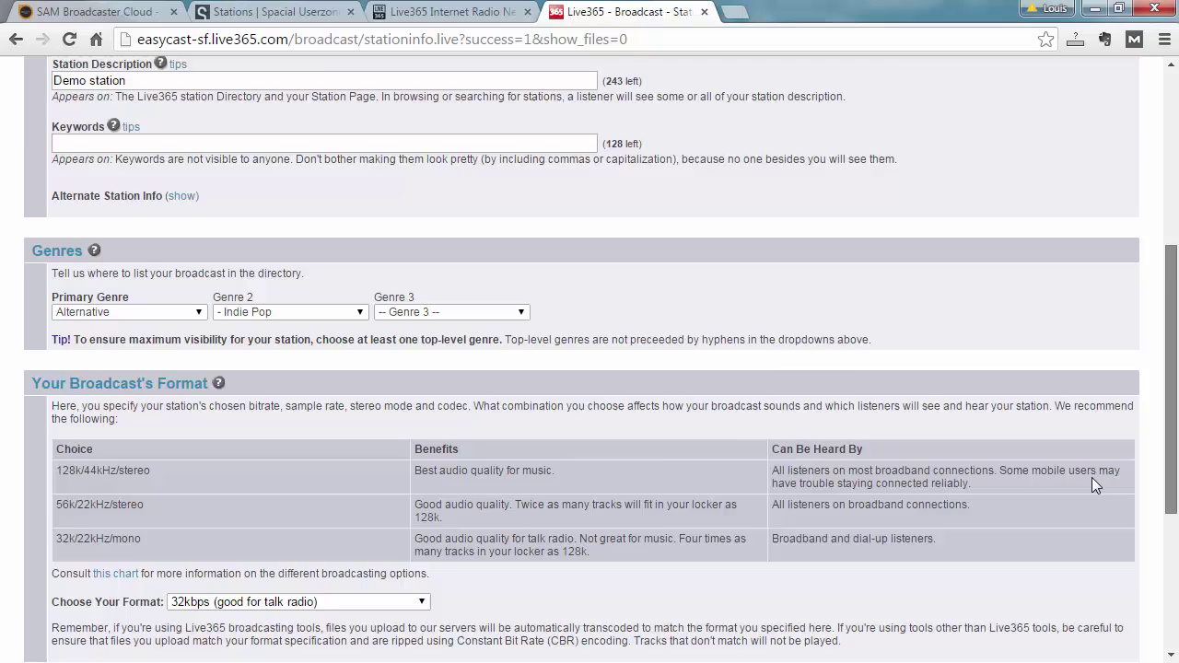
- Edit the Live365 relay, pull the station's 32 kbps 22.1 kHz mono MP3 settings, and submit
click(475, 11)
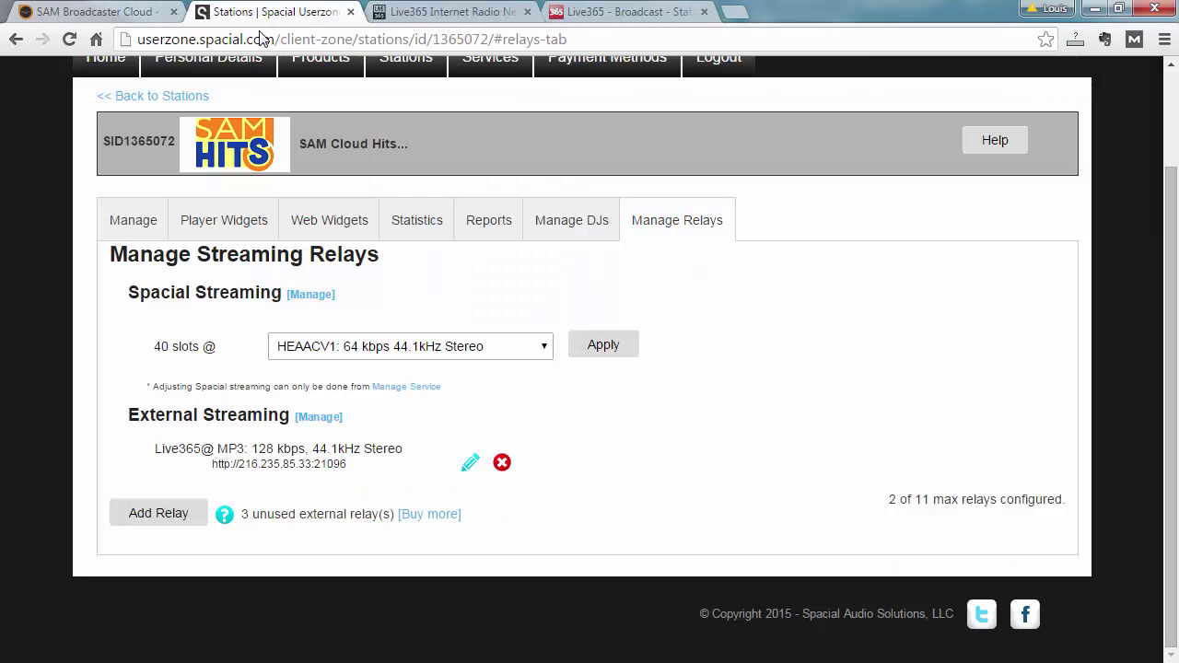
click(276, 11)
click(471, 466)
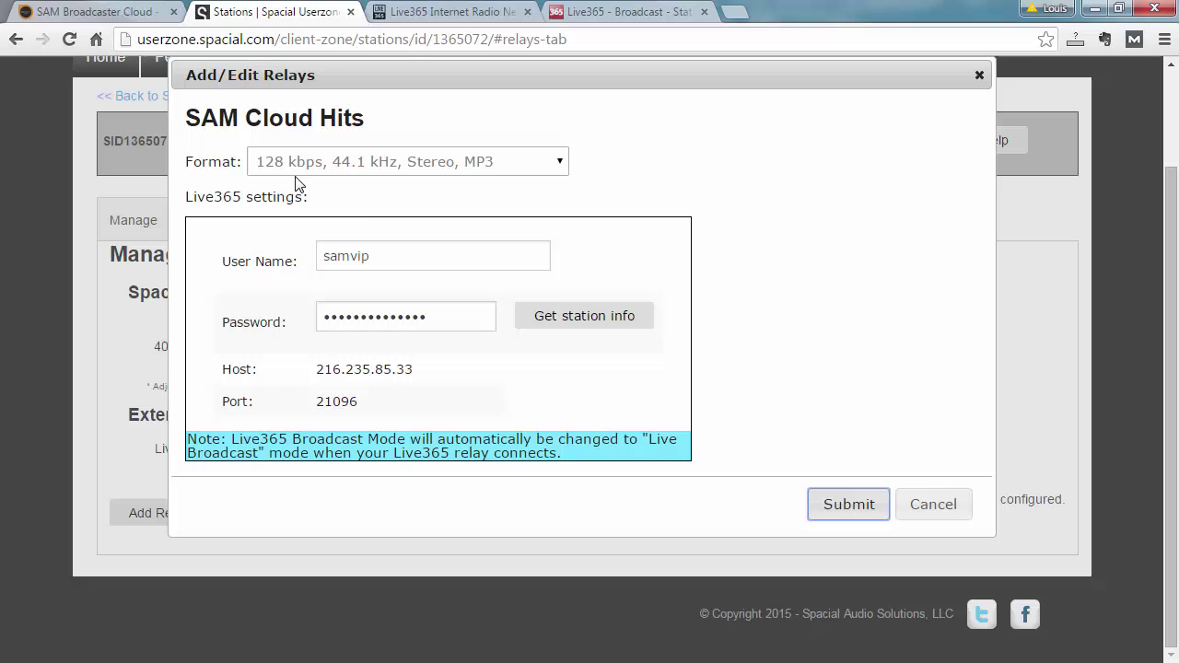
click(593, 323)
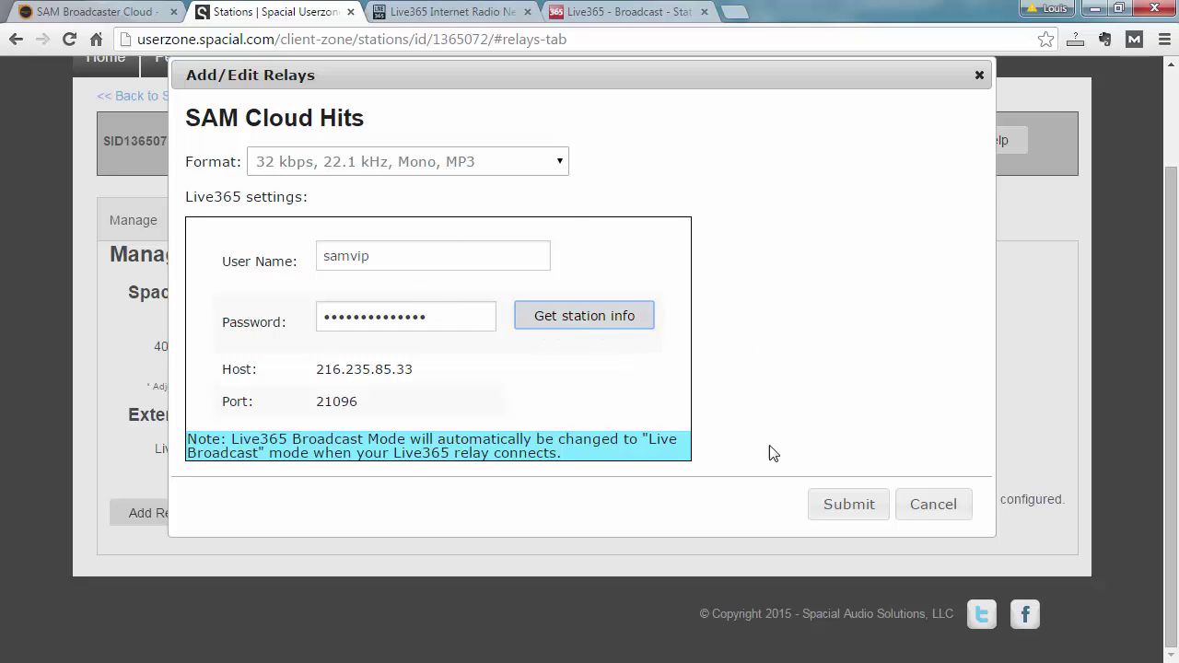
click(816, 513)
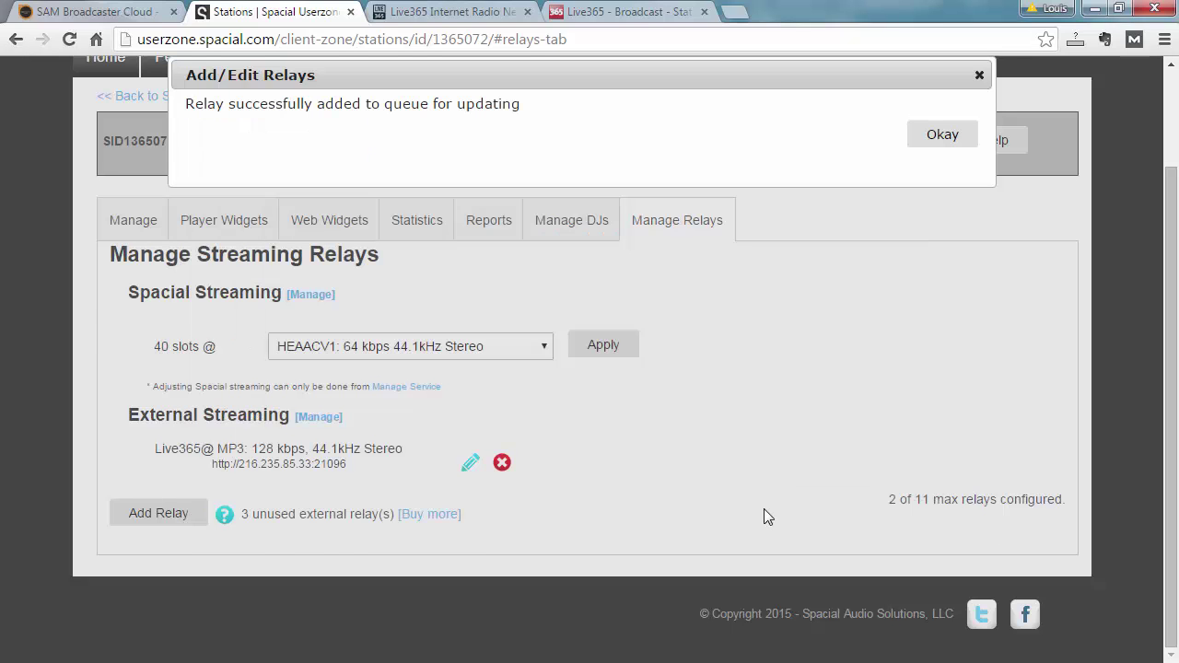
- Acknowledge the update, then delete the Live365 relay and confirm its removal
click(966, 138)
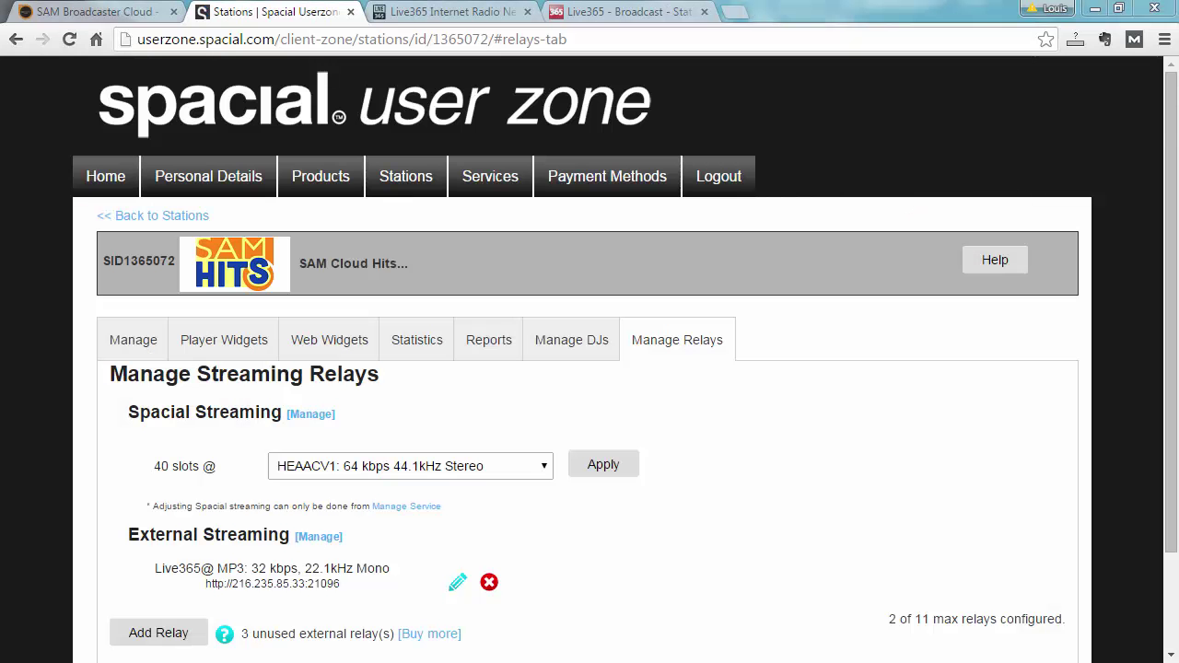
scroll(955, 470, down, 2)
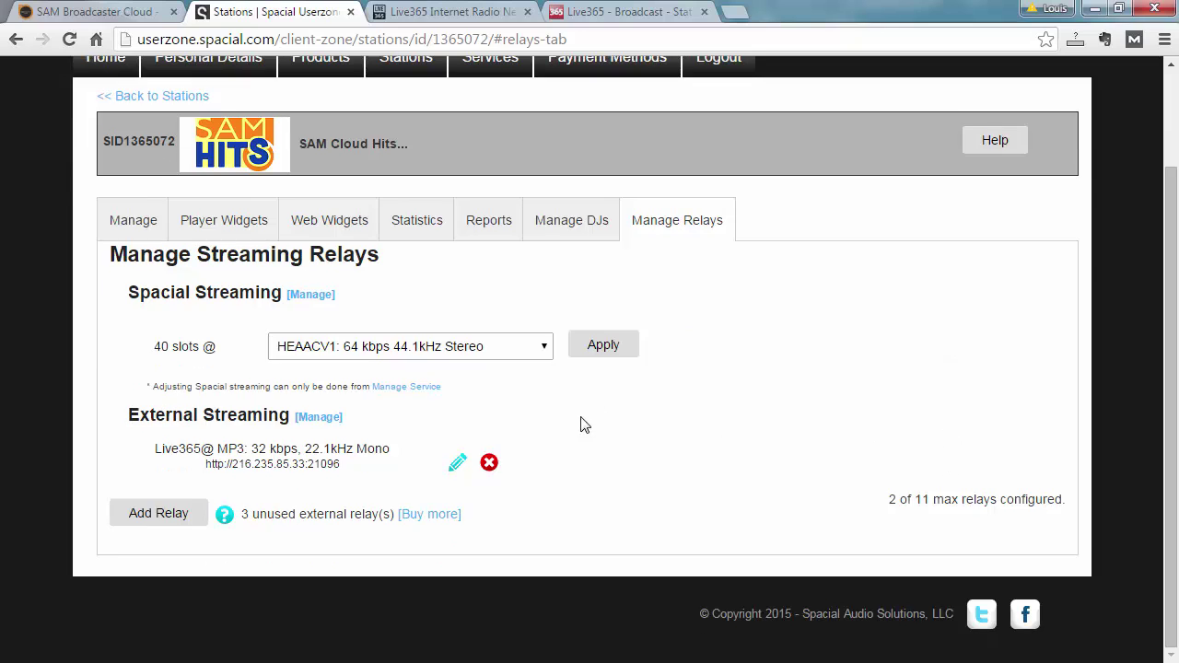
click(490, 465)
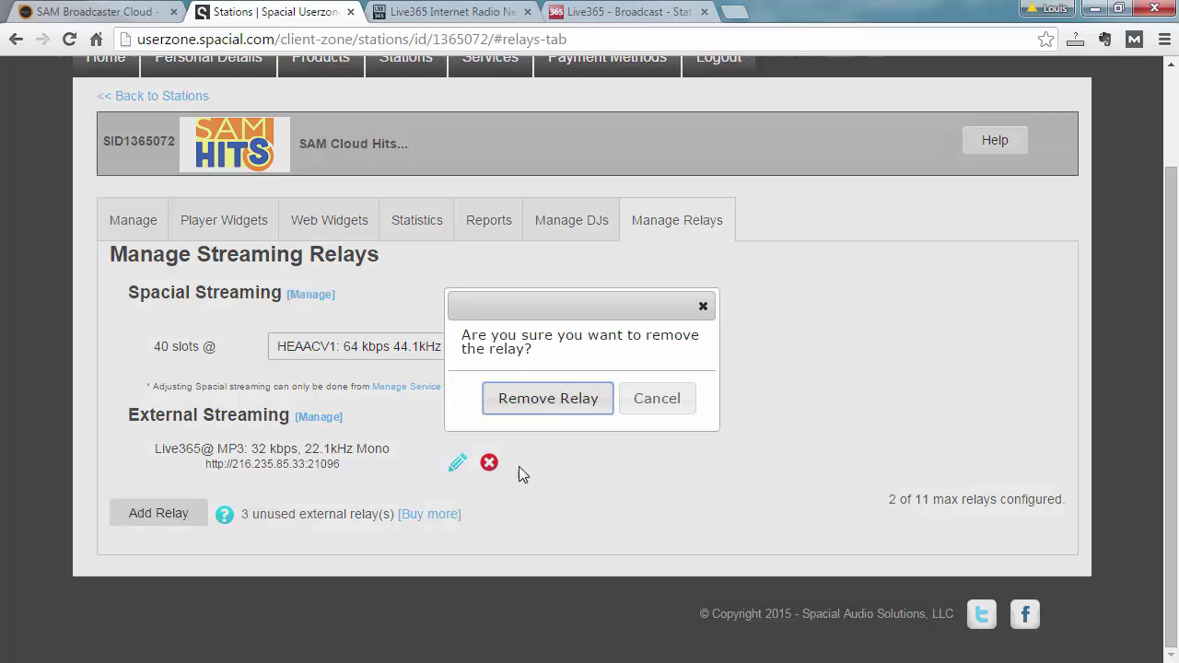
click(561, 413)
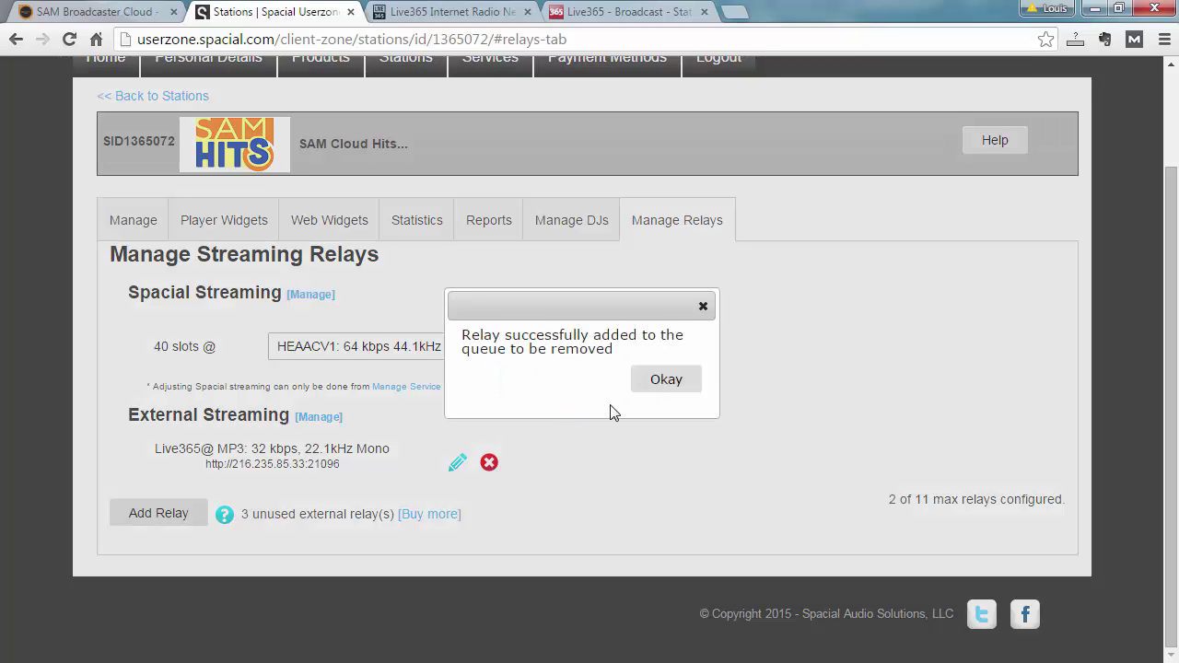
click(666, 388)
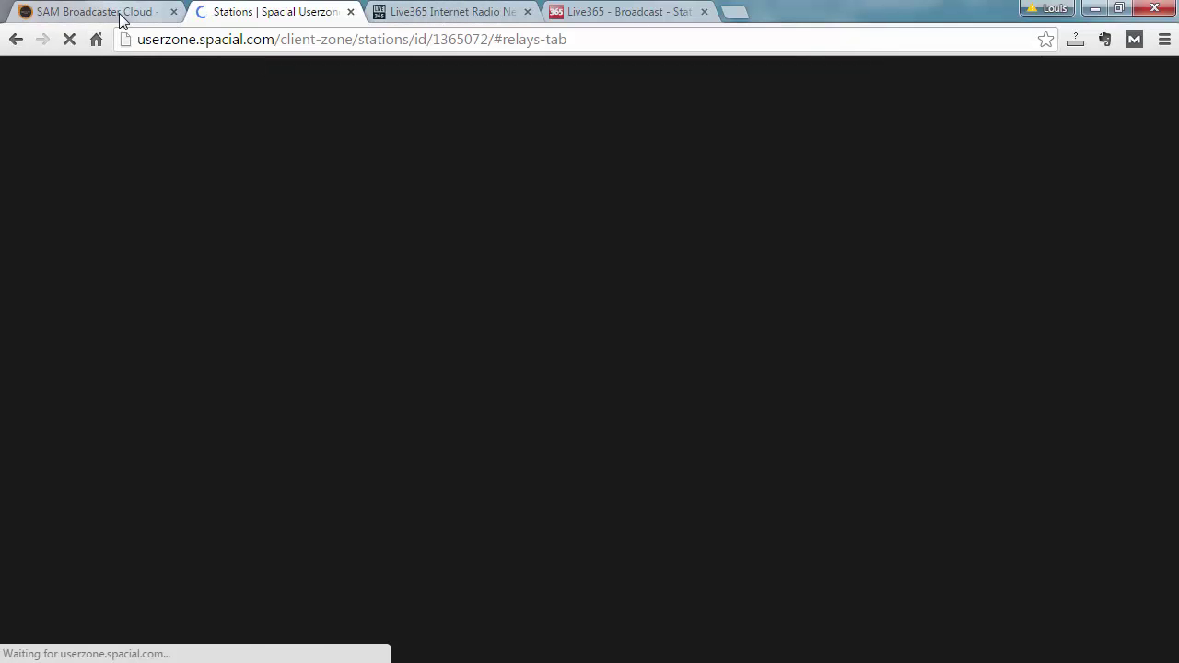
- Back in SAM Broadcaster Cloud, scroll through the SAM Cloud Hits History panel
click(119, 13)
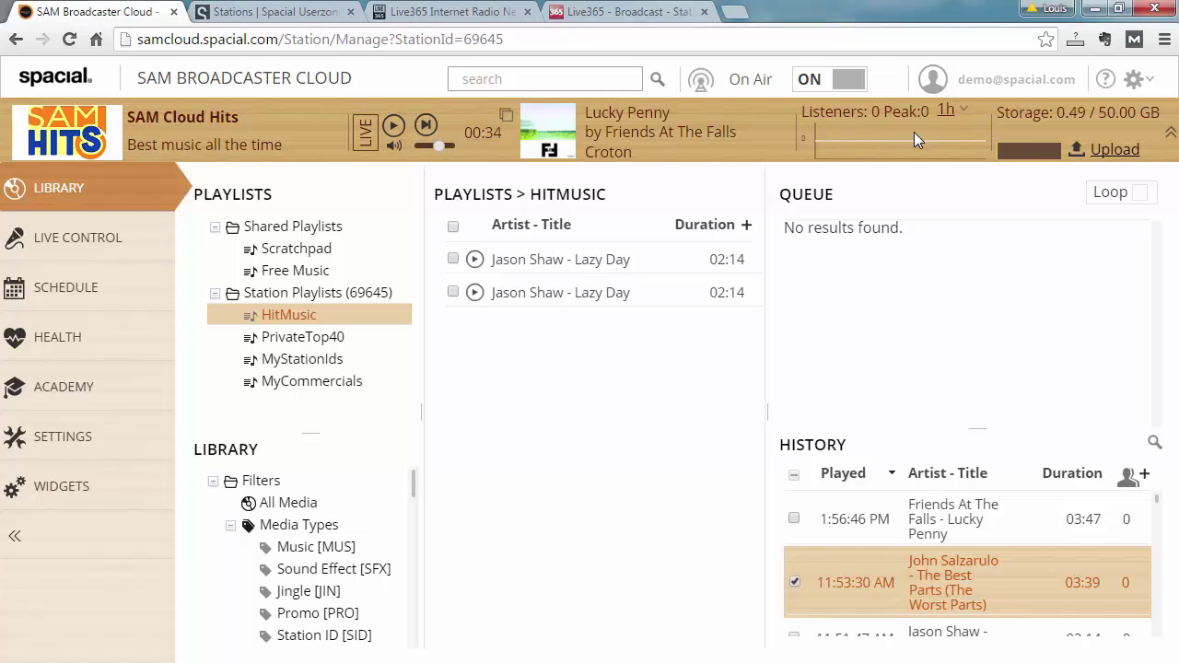
drag(1159, 508, 1160, 526)
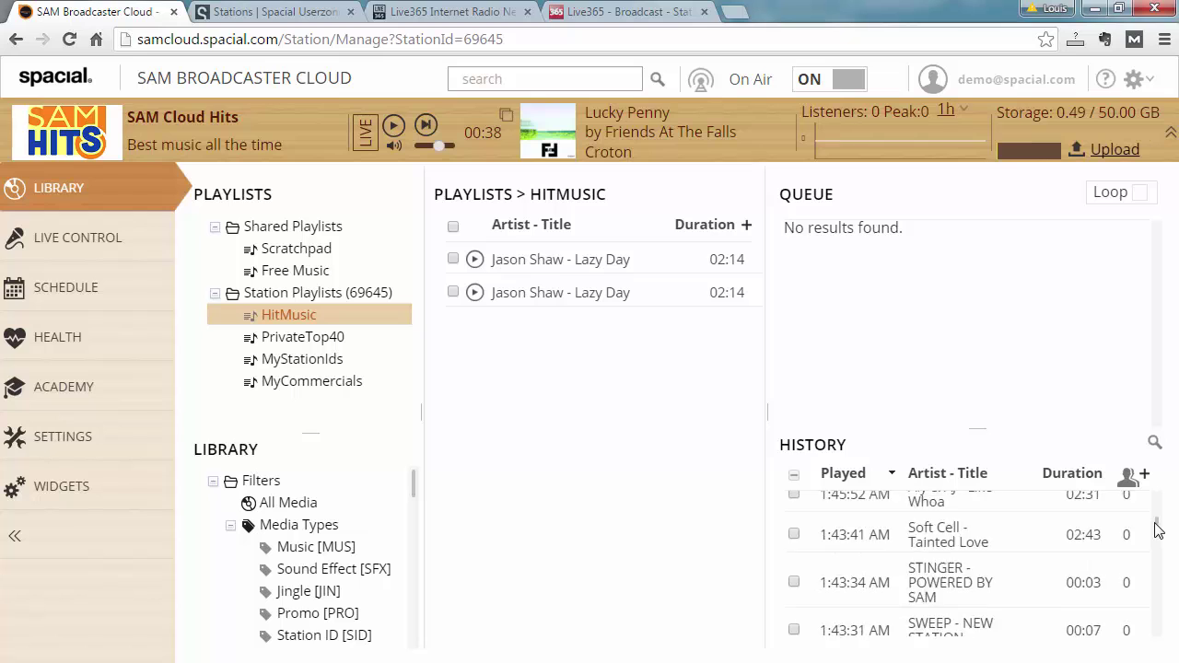
drag(1159, 526, 1160, 518)
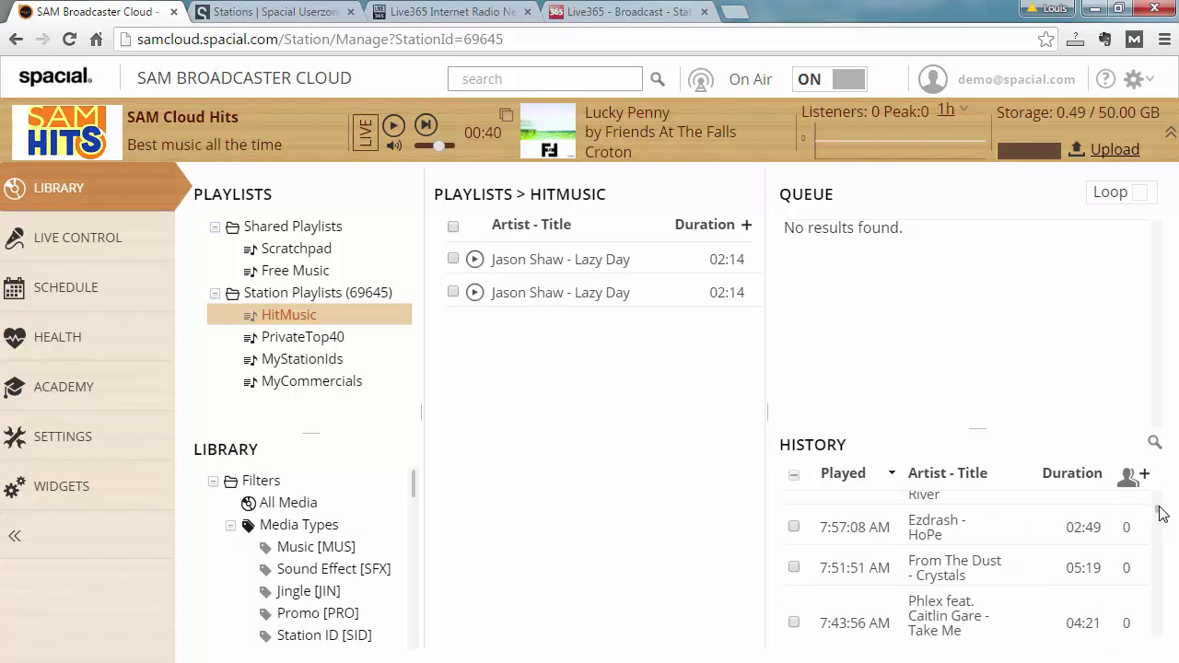